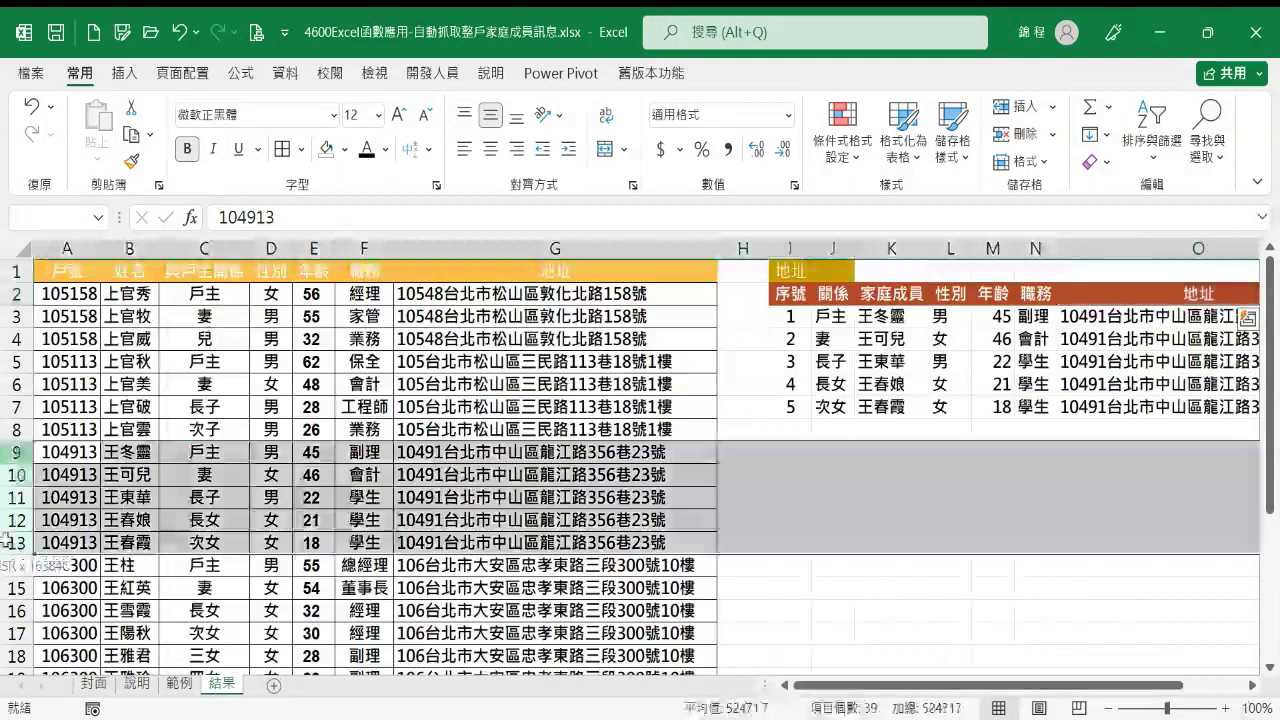
# Step: On the 範例 sheet, enter =IF(J3<>"",ROW()-2,"") in I3 and fill it down to I17
pyautogui.moveTo(5, 541); pyautogui.dragTo(5, 541)
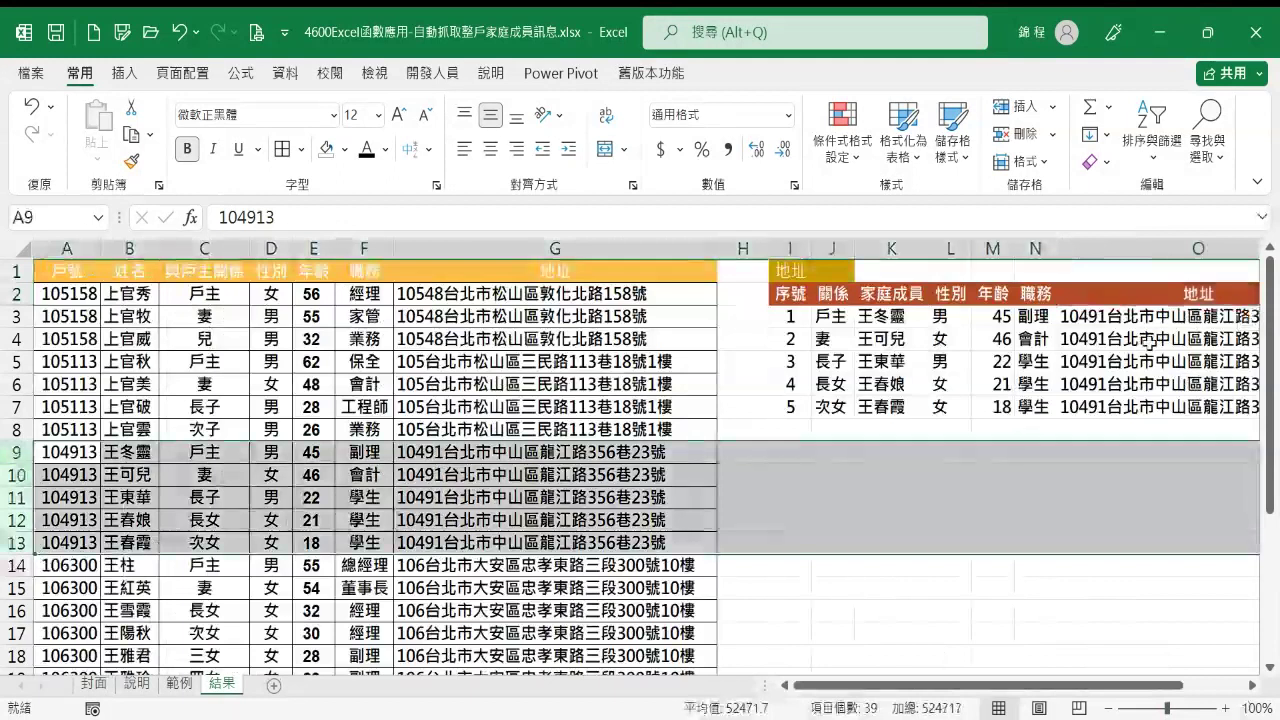
pyautogui.click(181, 684)
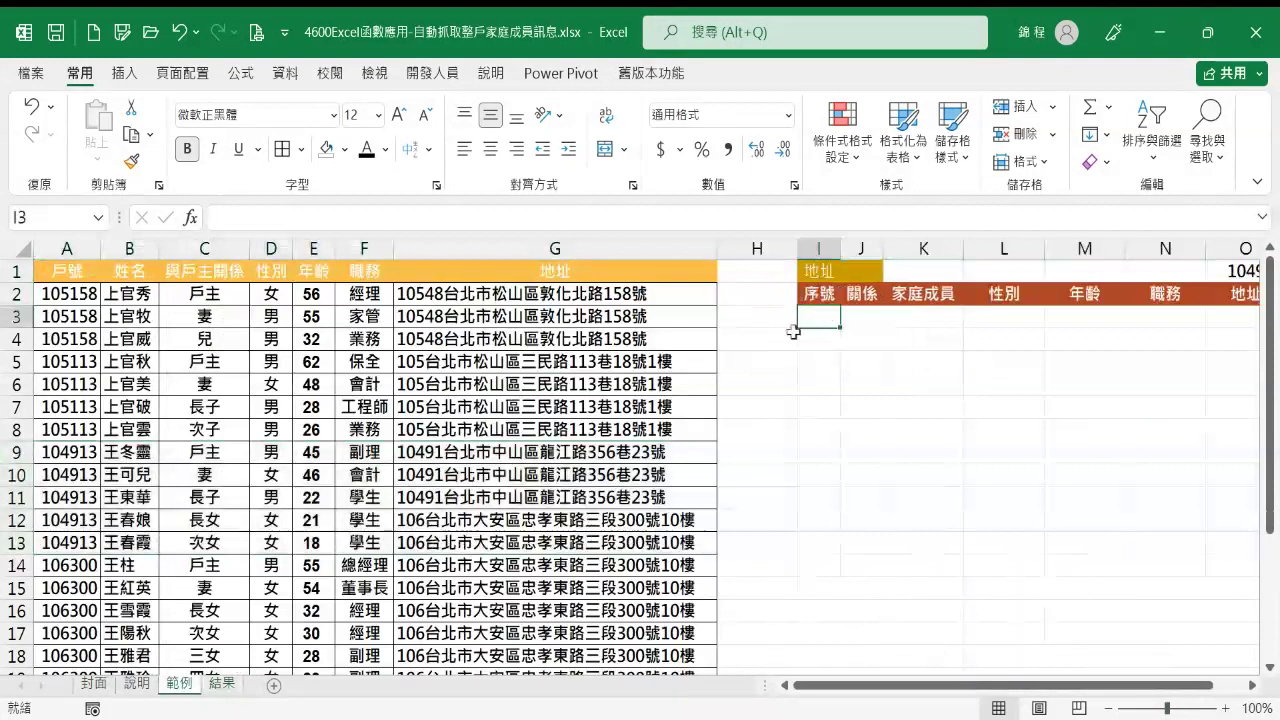
pyautogui.write('l')
pyautogui.write('=')
pyautogui.write('IF(')
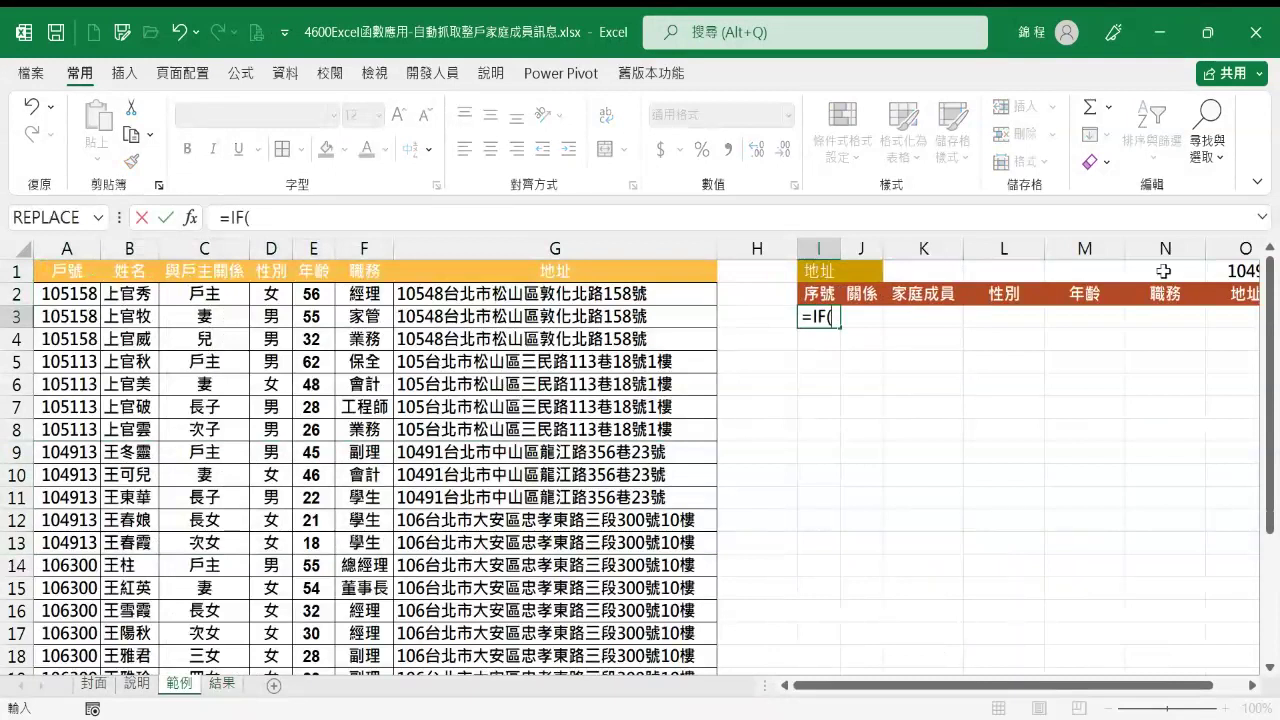
pyautogui.click(866, 316)
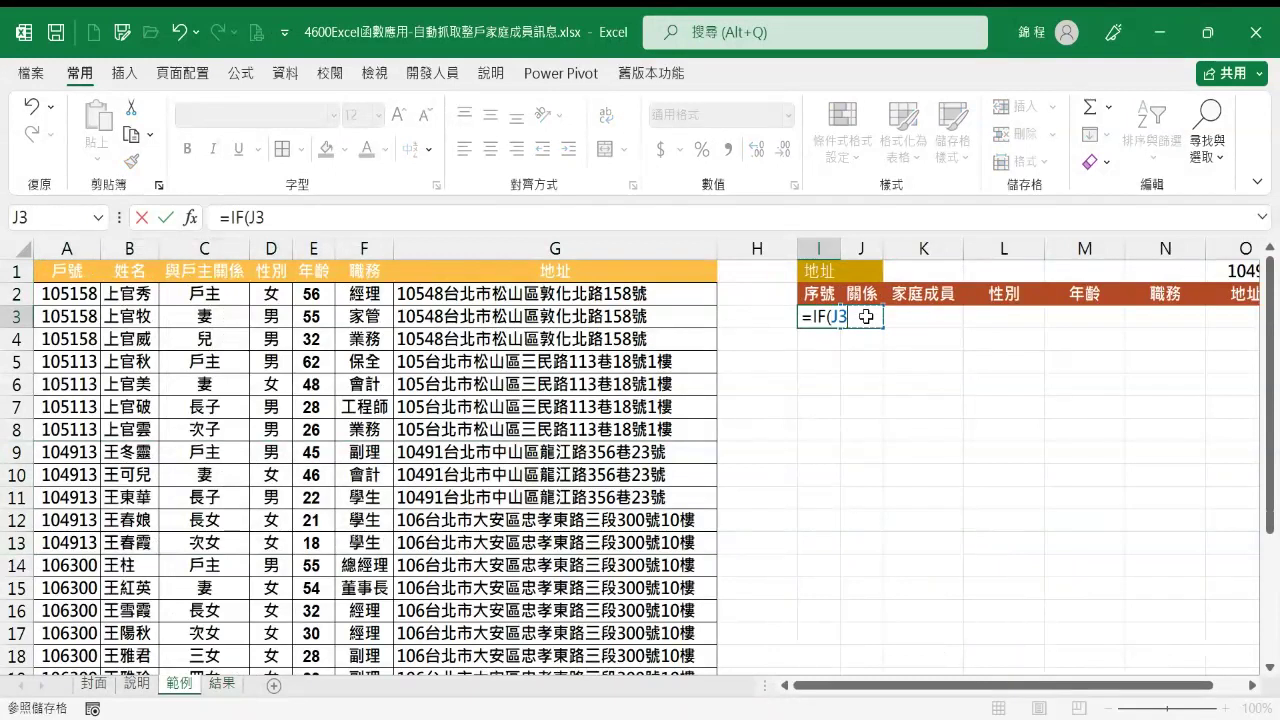
pyautogui.write('<>"",ROW()-2,"")')
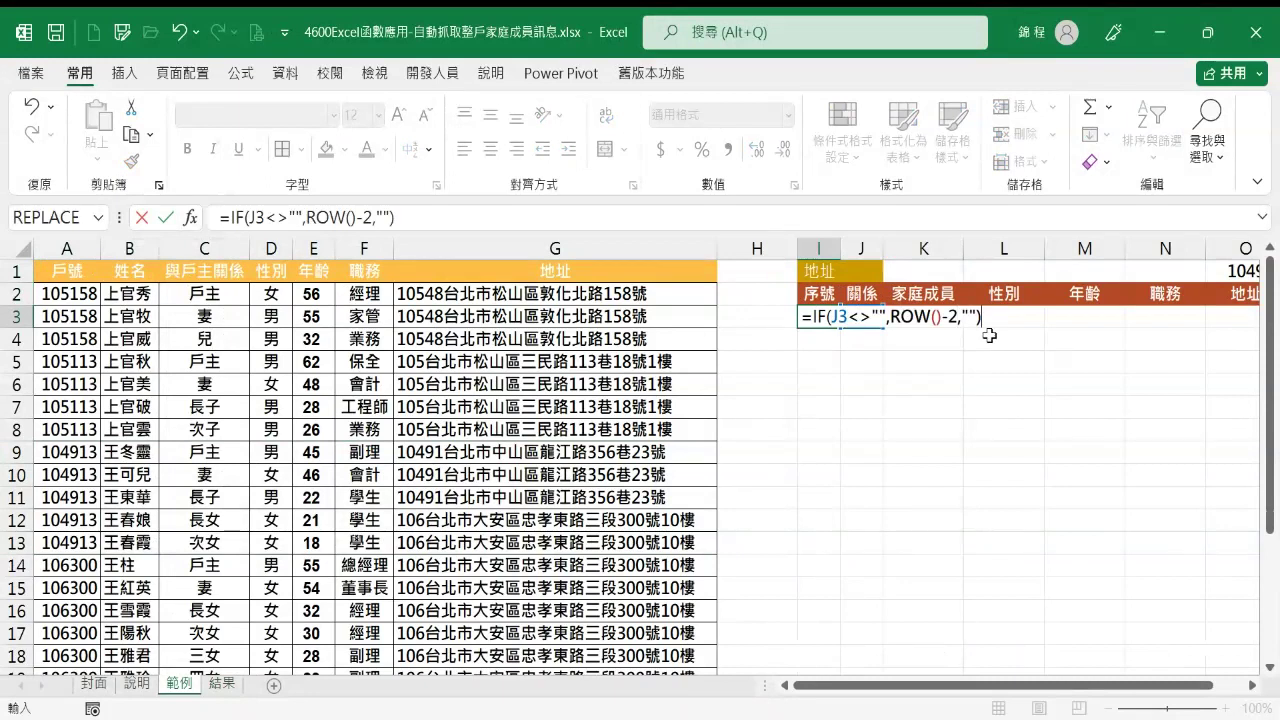
pyautogui.press('Tab')
pyautogui.click(820, 312)
pyautogui.moveTo(840, 327); pyautogui.dragTo(834, 635)
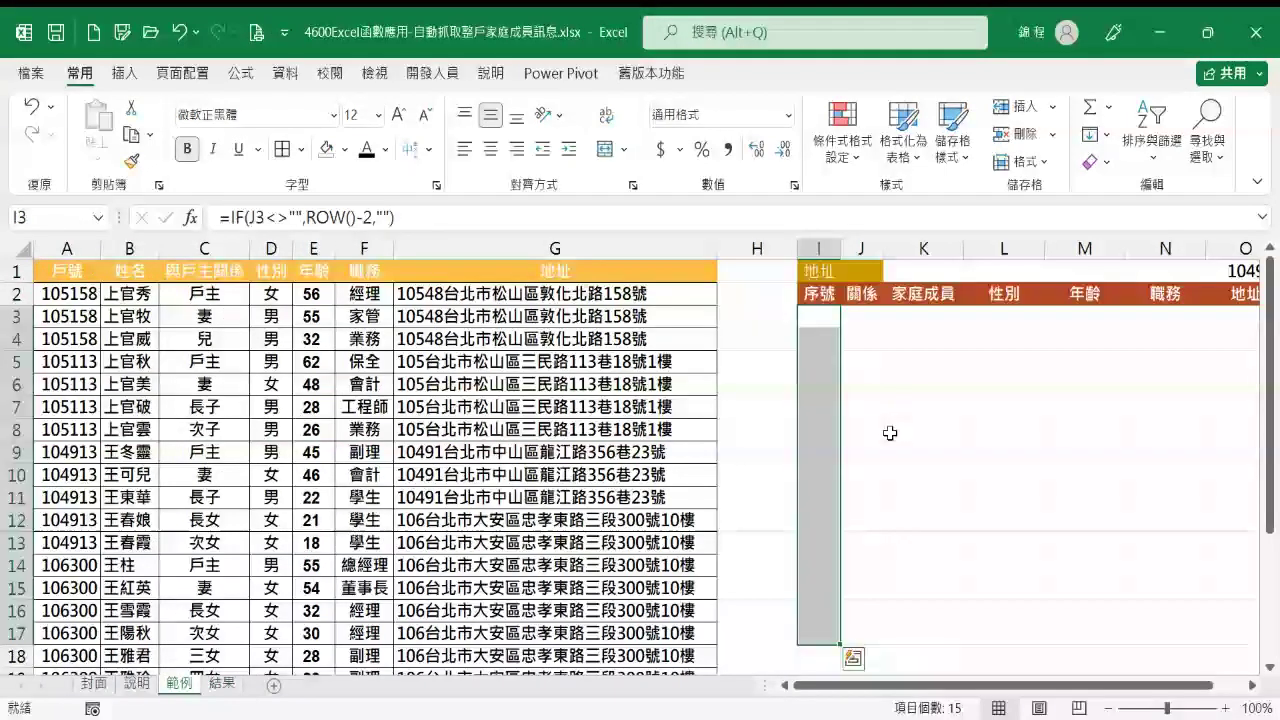
# Step: Set the lookup household number in O1 to the one shared by rows 14 to 19
pyautogui.click(859, 320)
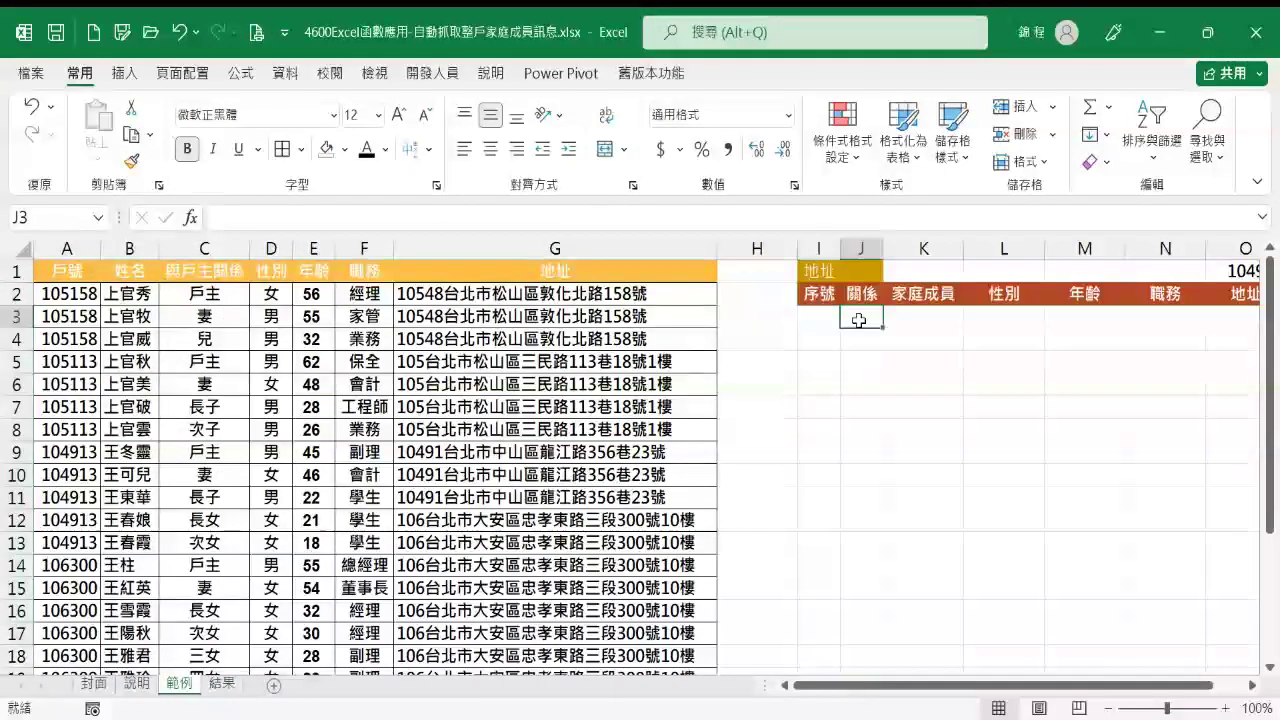
pyautogui.click(1230, 272)
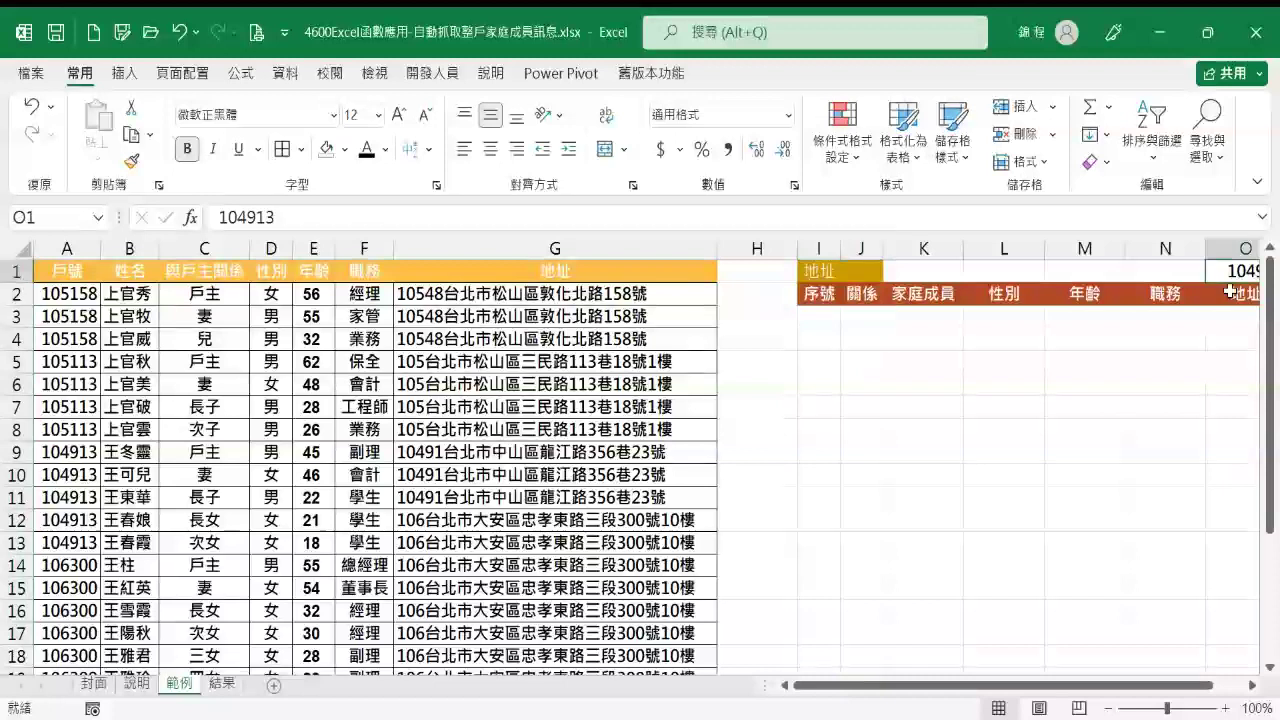
pyautogui.moveTo(1165, 686)
pyautogui.mouseDown()
pyautogui.moveTo(1198, 690)
pyautogui.moveTo(1156, 688)
pyautogui.mouseUp()
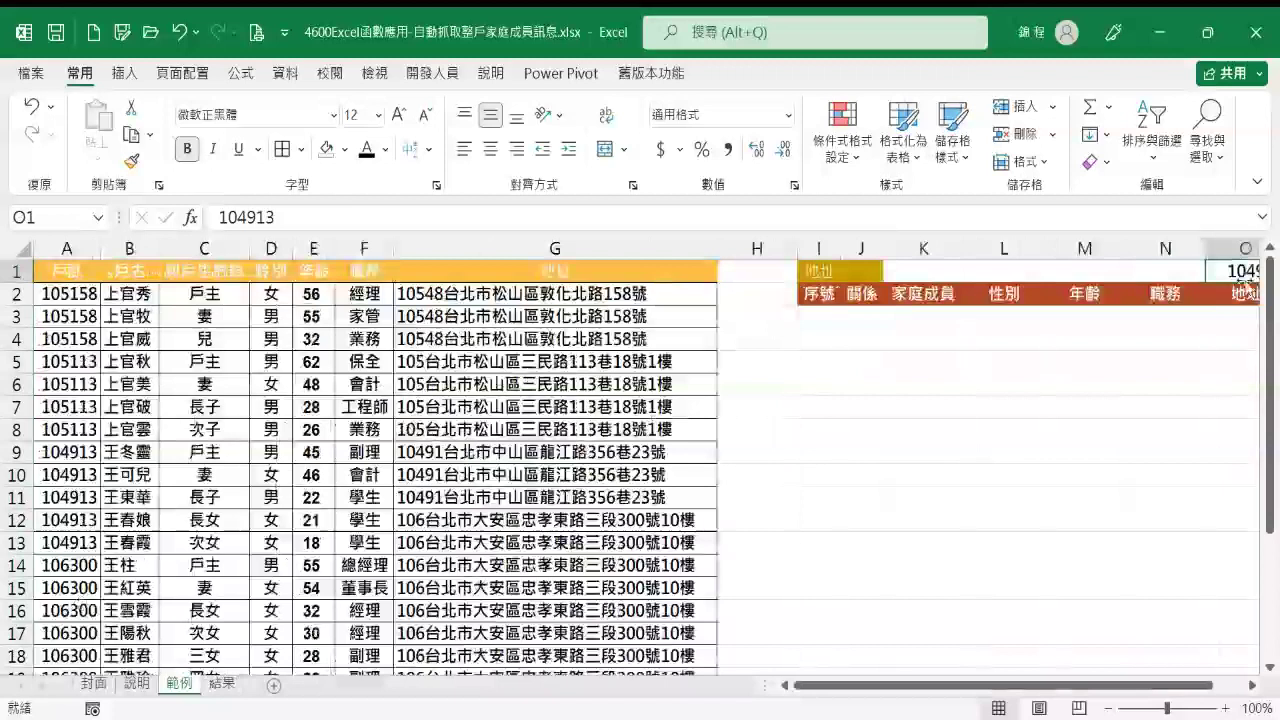
pyautogui.write('106300')
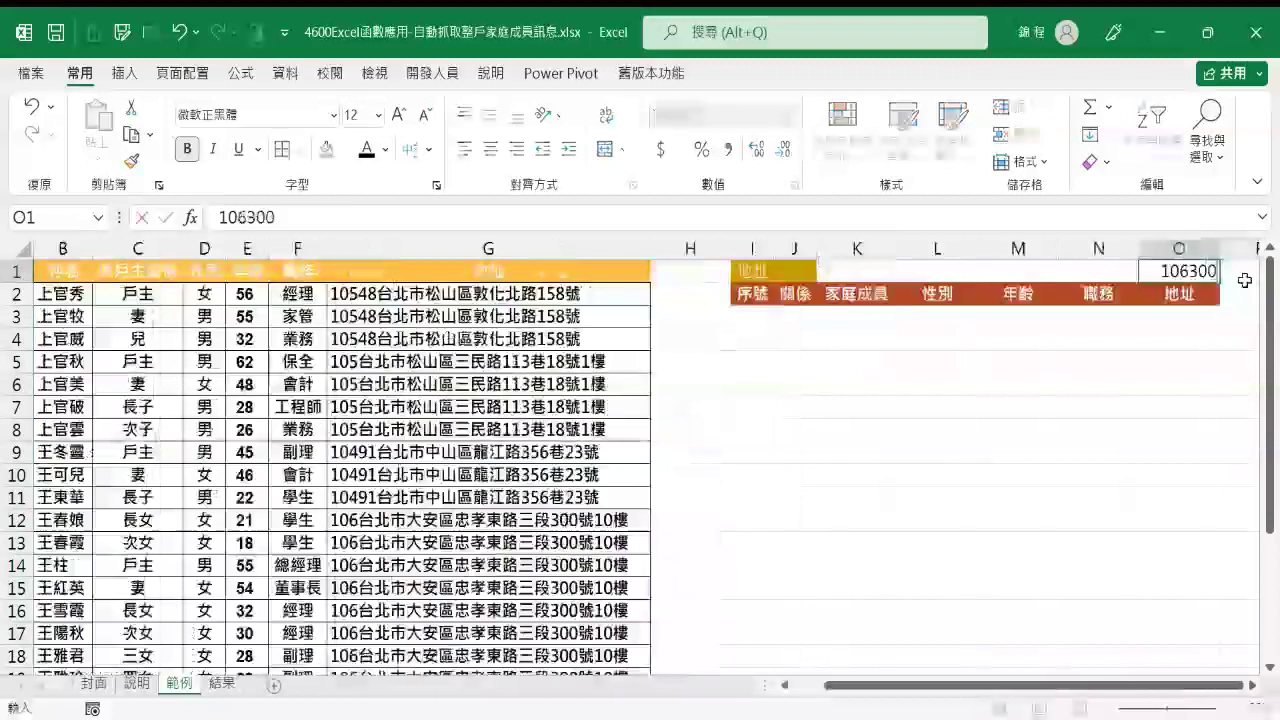
# Step: Begin a FILTER formula in J3 with the relationship column C2:C26 as the array to return
pyautogui.press('Left')
pyautogui.press('Left')
pyautogui.press('Left')
pyautogui.press('Left')
pyautogui.press('Left')
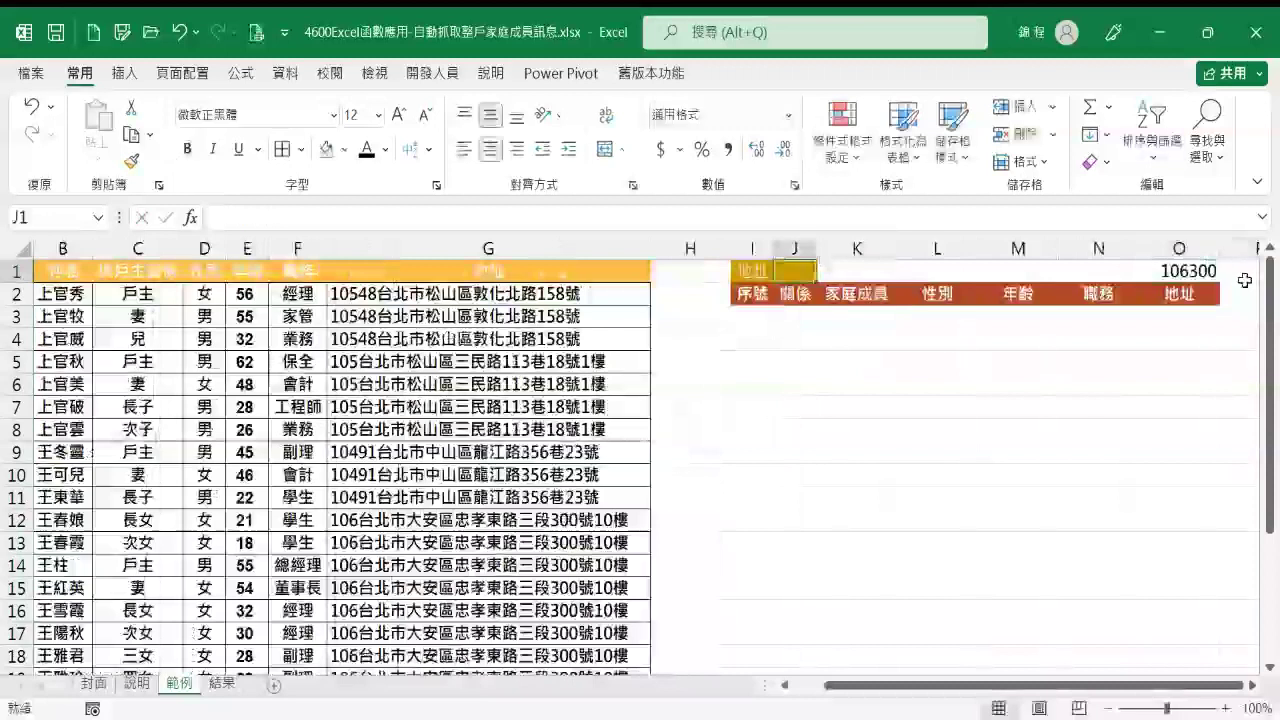
pyautogui.press('Down')
pyautogui.press('Down')
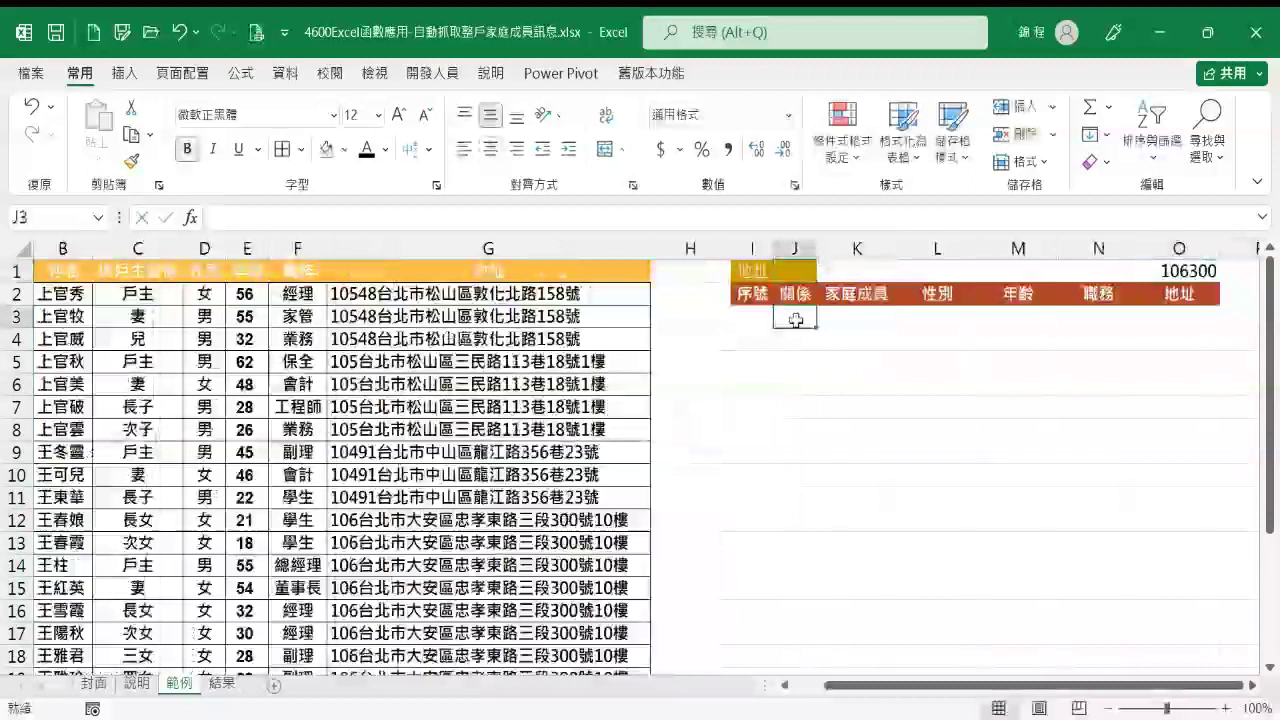
pyautogui.write('=')
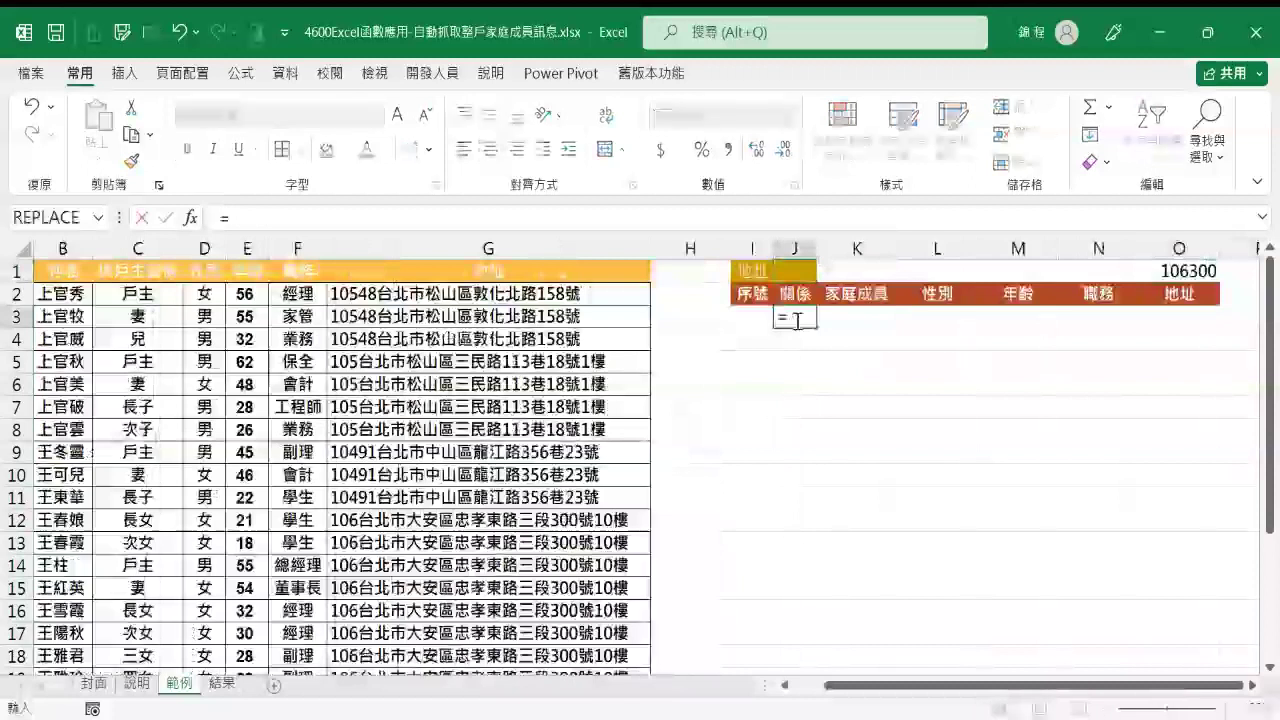
pyautogui.write('FILTER')
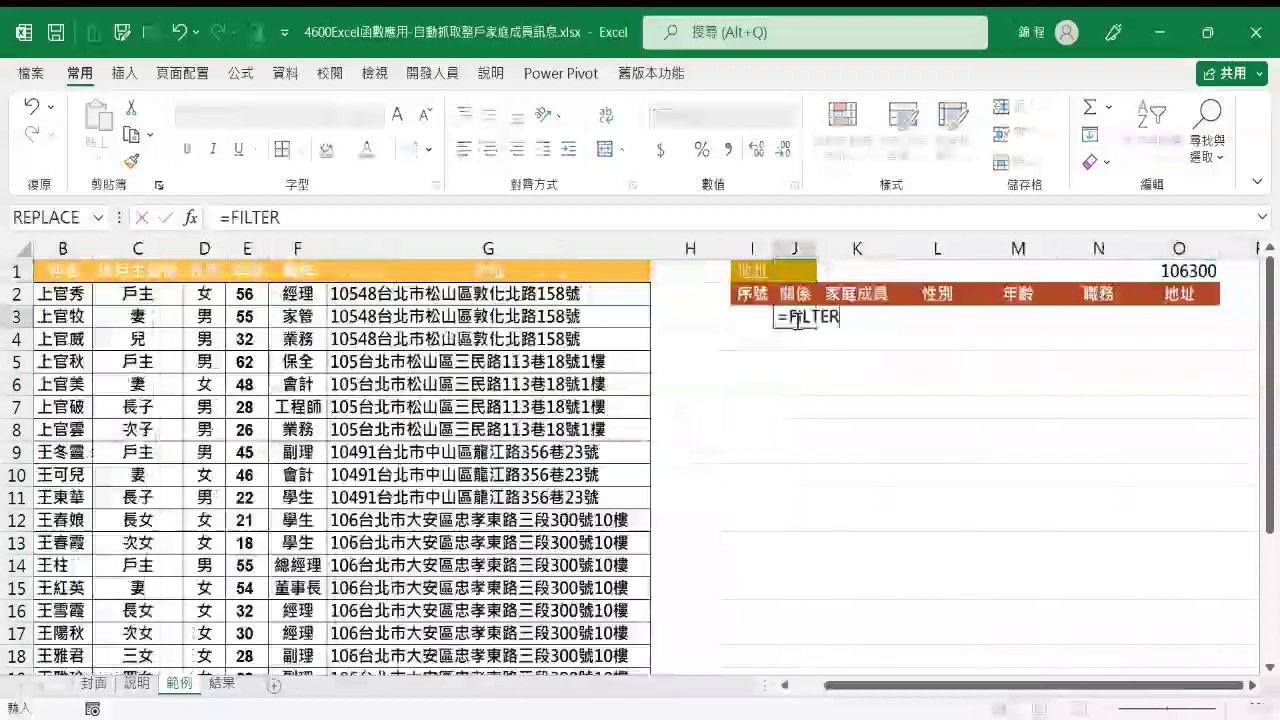
pyautogui.write('(')
pyautogui.hscroll(-1, 640, 460)
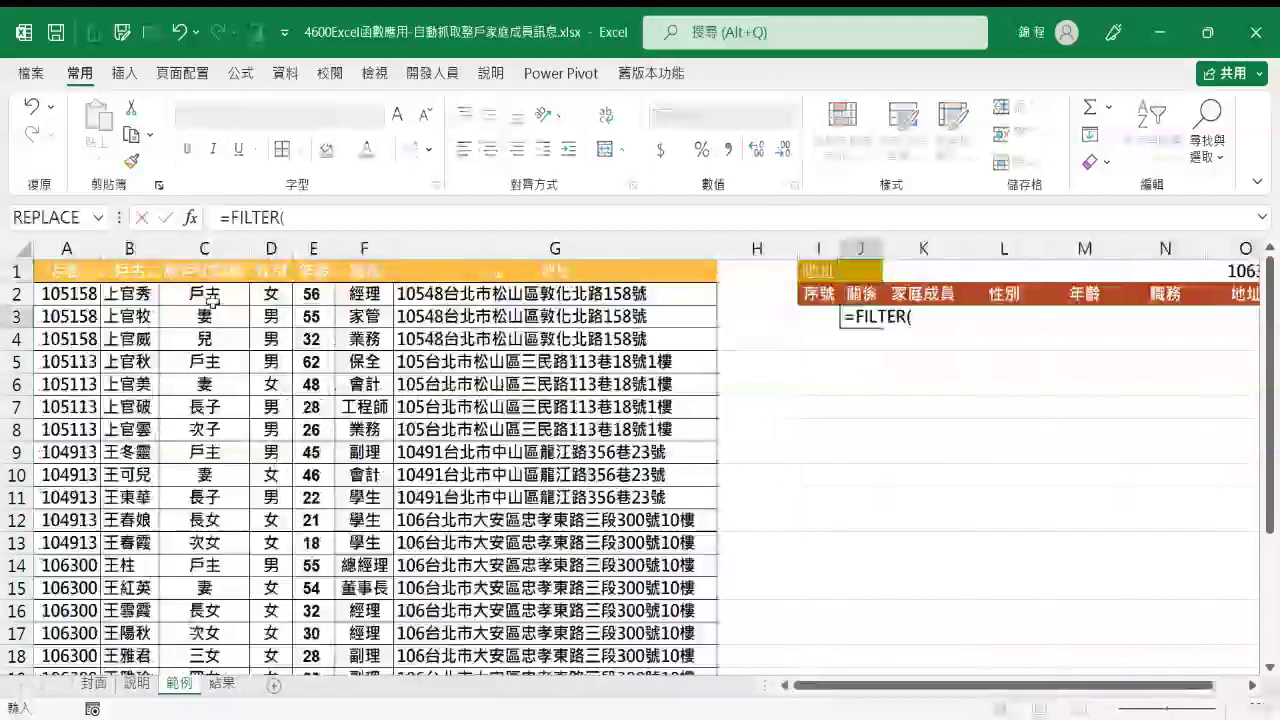
pyautogui.moveTo(212, 300); pyautogui.dragTo(205, 633)
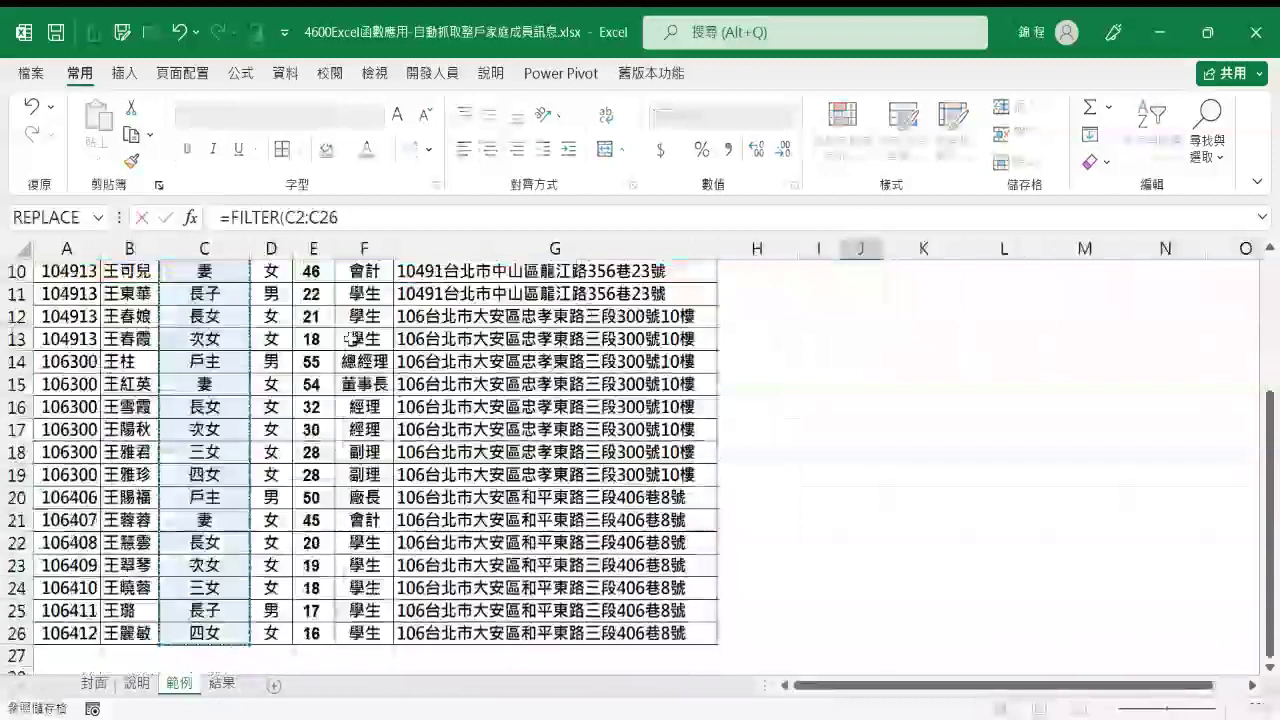
pyautogui.scroll(3, 346, 330)
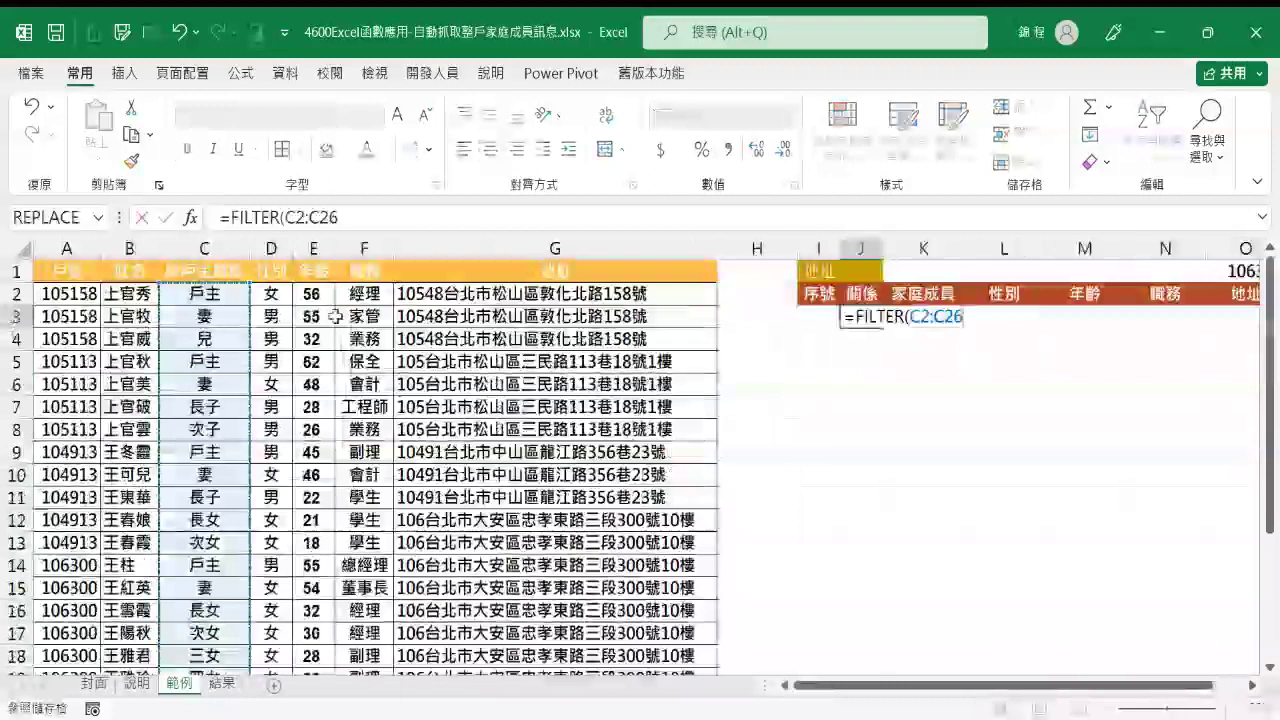
# Step: Add the condition A2:A26=O1 to the FILTER formula in J3
pyautogui.write(',')
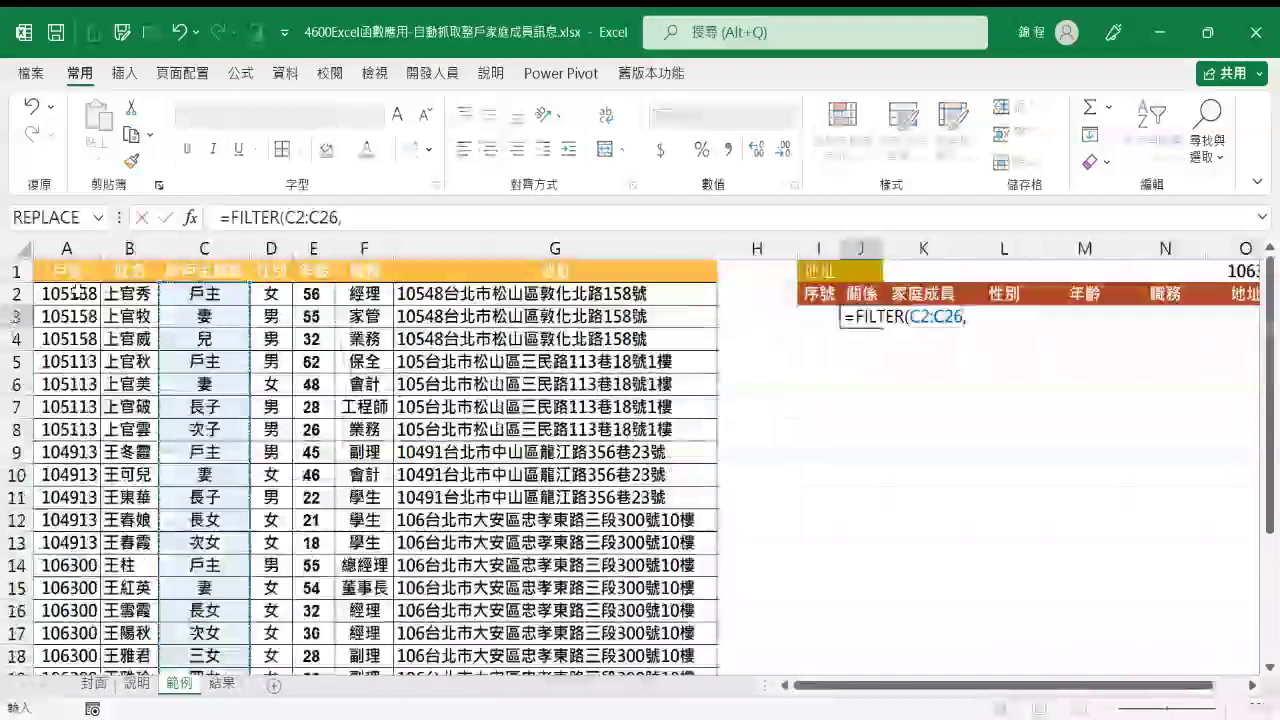
pyautogui.moveTo(76, 291); pyautogui.dragTo(68, 633)
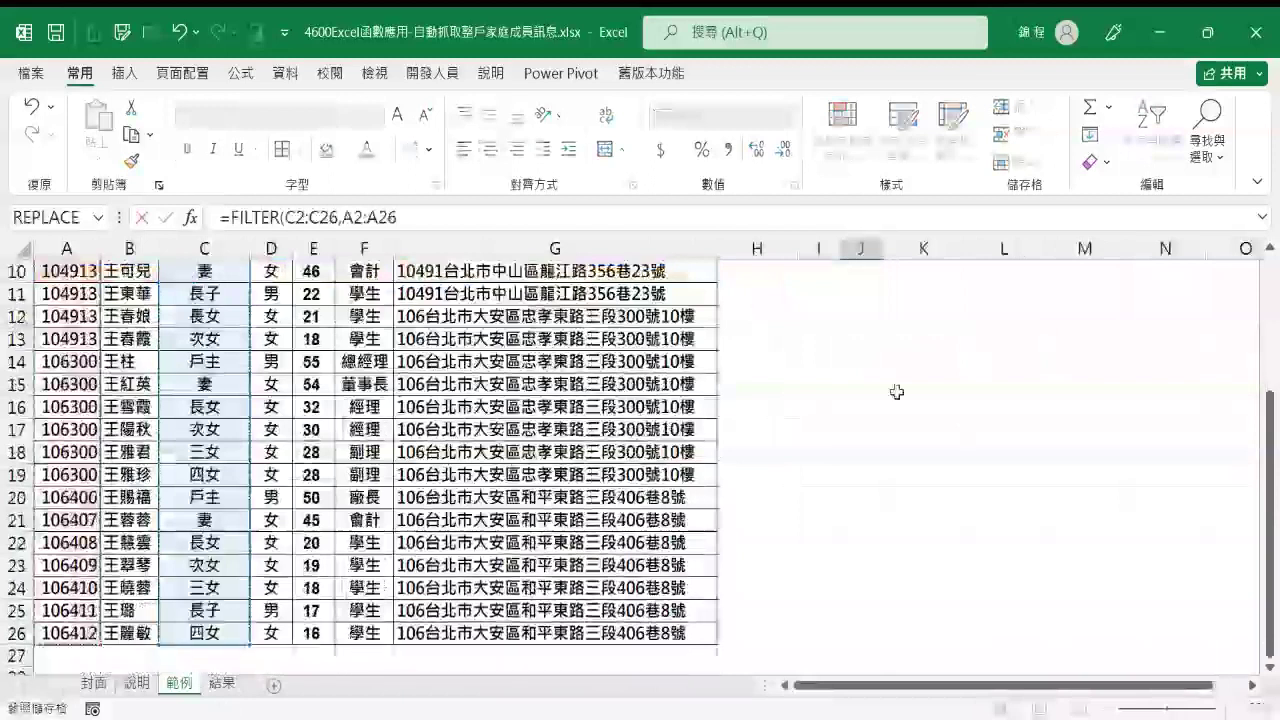
pyautogui.write('=')
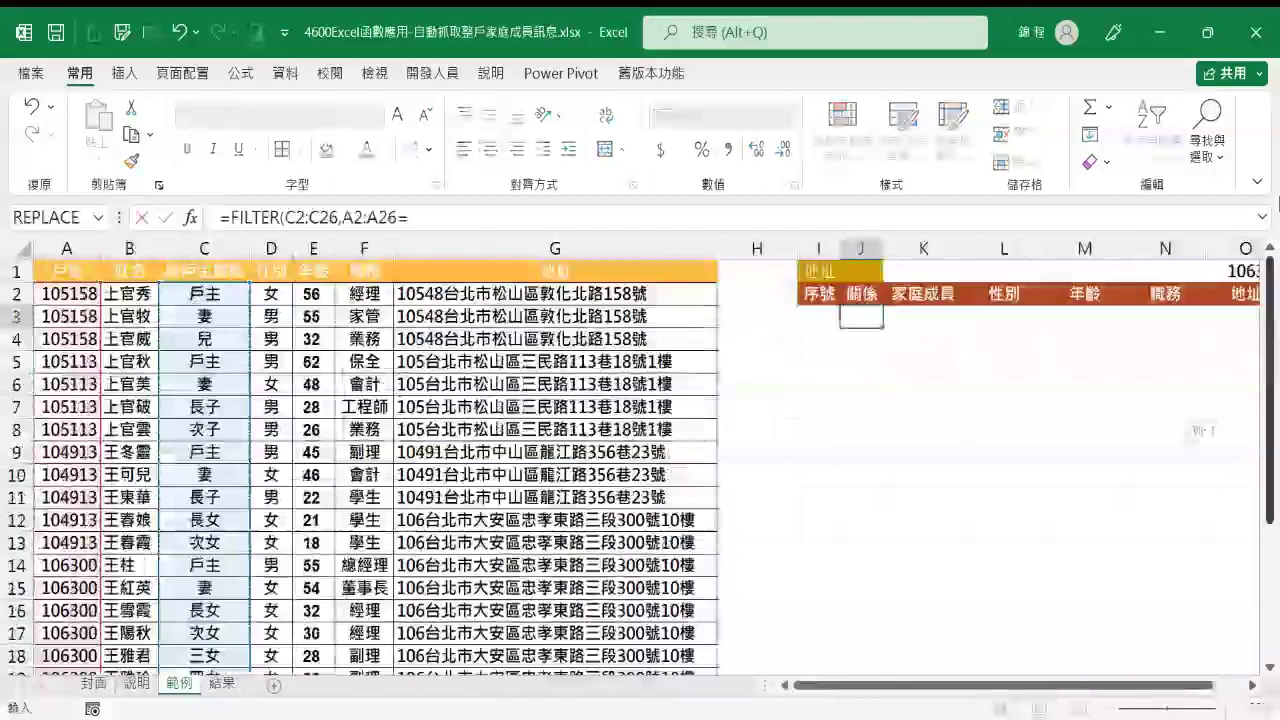
pyautogui.click(1240, 271)
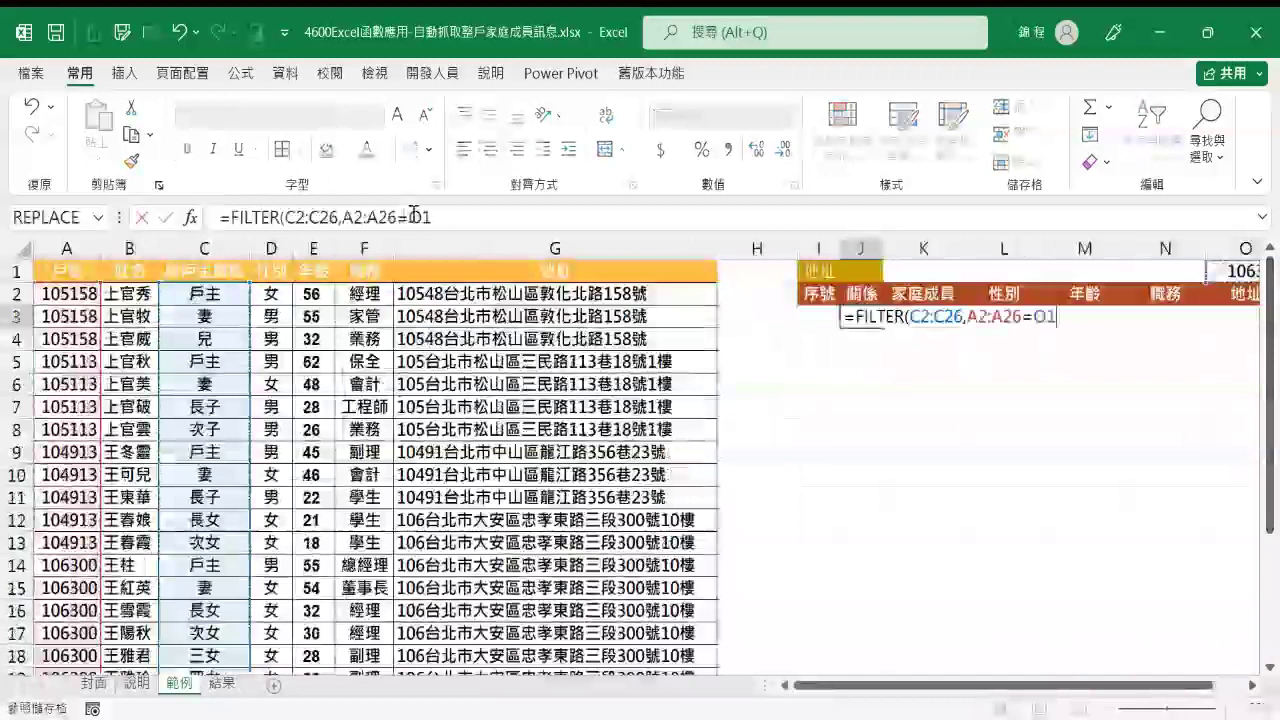
# Step: Lock the condition's columns as $A2:$A26=$O1 and complete the formula =FILTER(C2:C26,$A2:$A26=$O1) in J3
pyautogui.click(414, 216)
pyautogui.write('$')
pyautogui.click(344, 217)
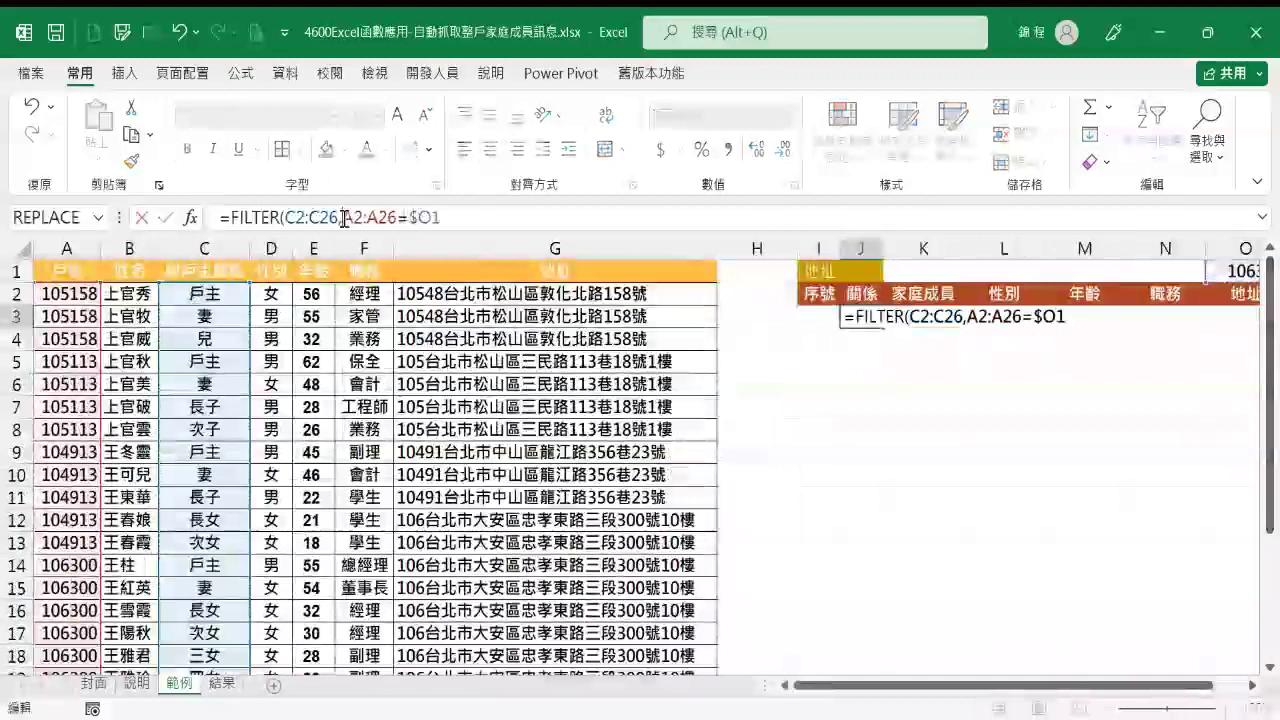
pyautogui.write('$')
pyautogui.click(376, 217)
pyautogui.write('$')
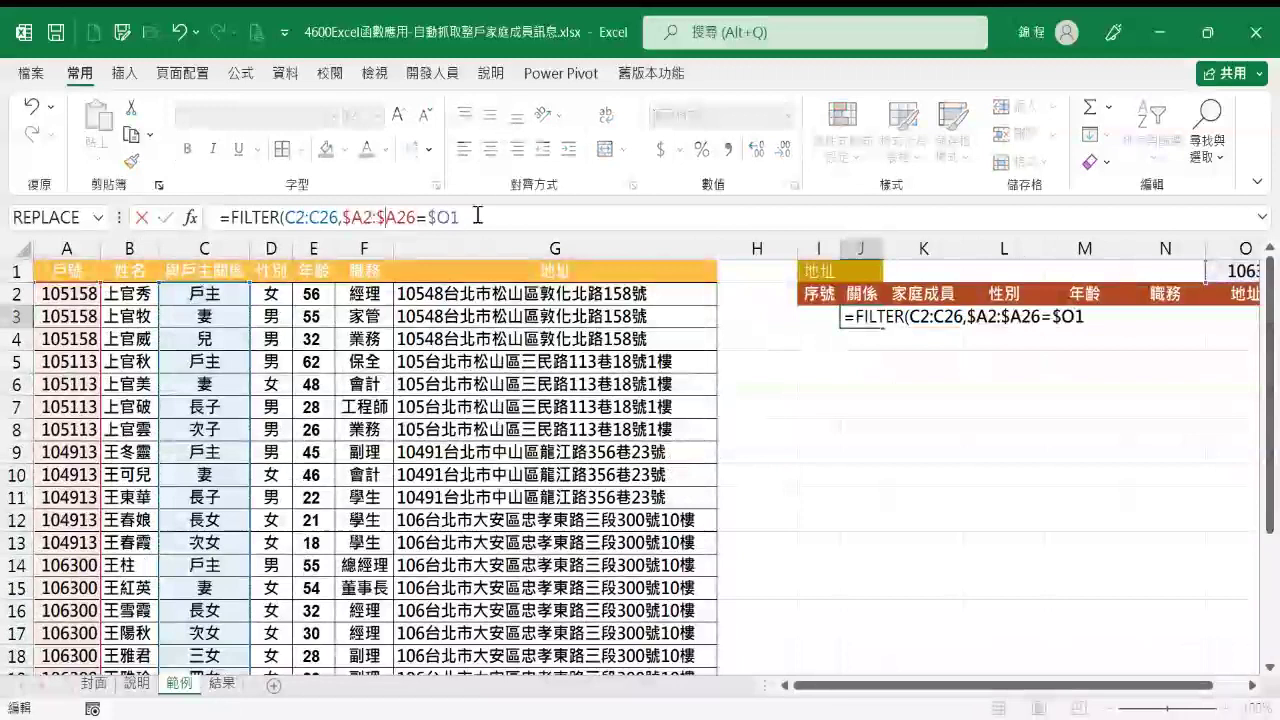
pyautogui.write(')')
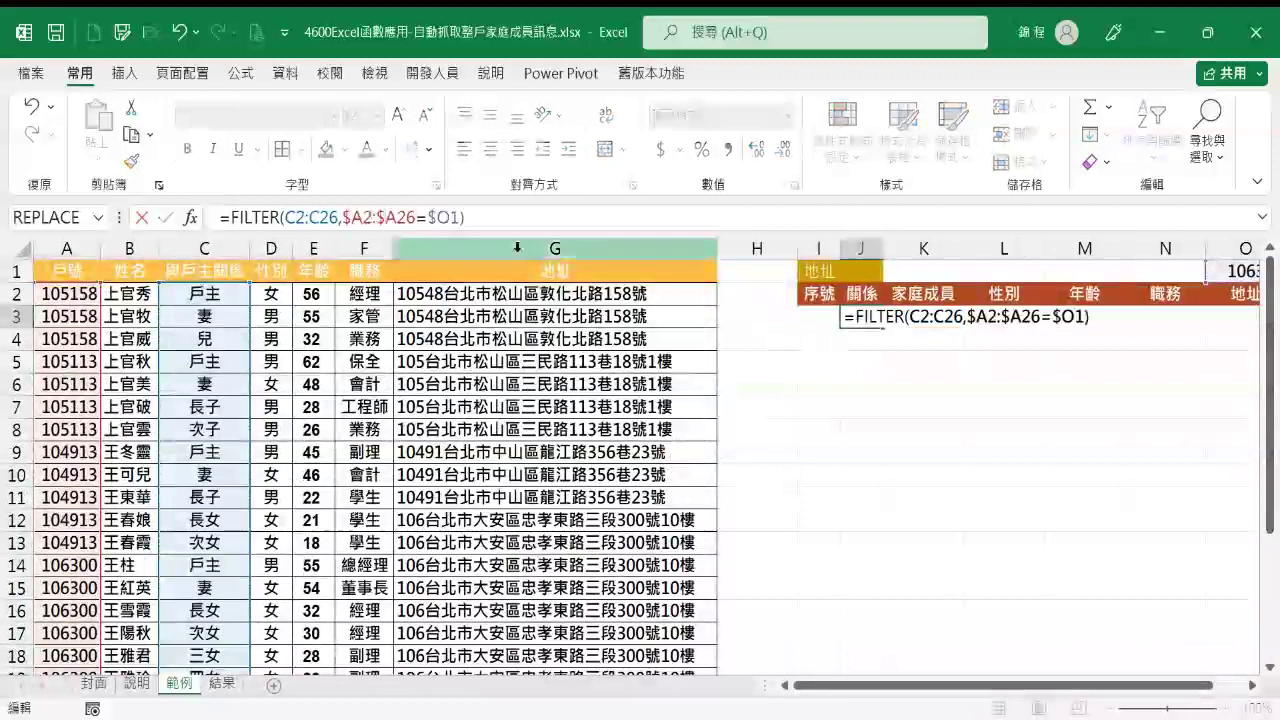
pyautogui.press('Tab')
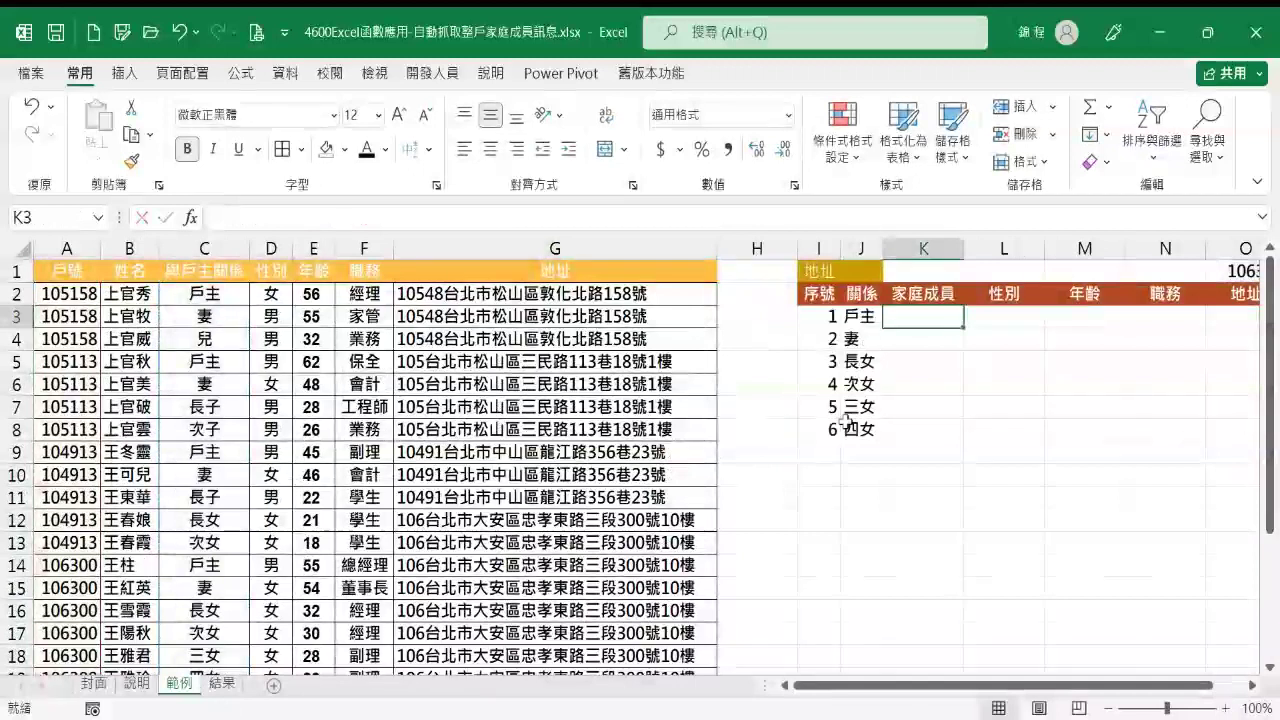
# Step: Fill the J3 formula across to O3, and set the returned range in K3's formula to B2:B26 for the member names
pyautogui.click(865, 318)
pyautogui.moveTo(884, 327); pyautogui.dragTo(1140, 320)
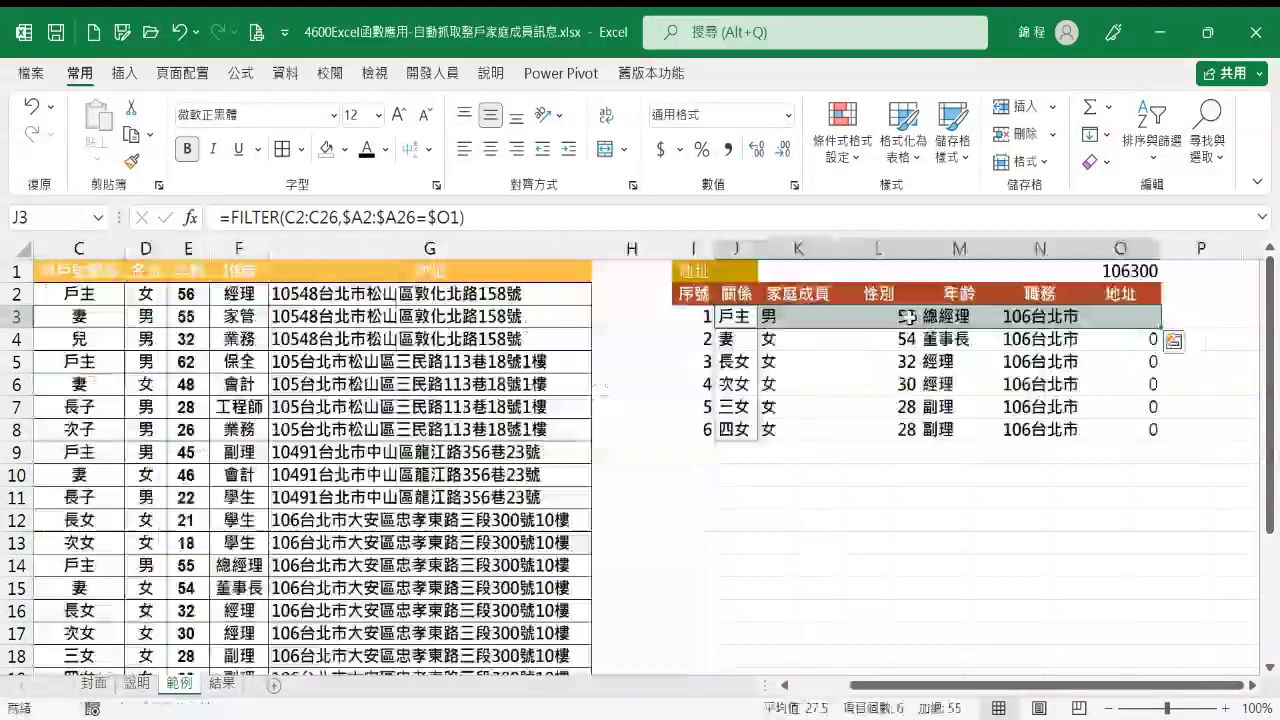
pyautogui.click(800, 321)
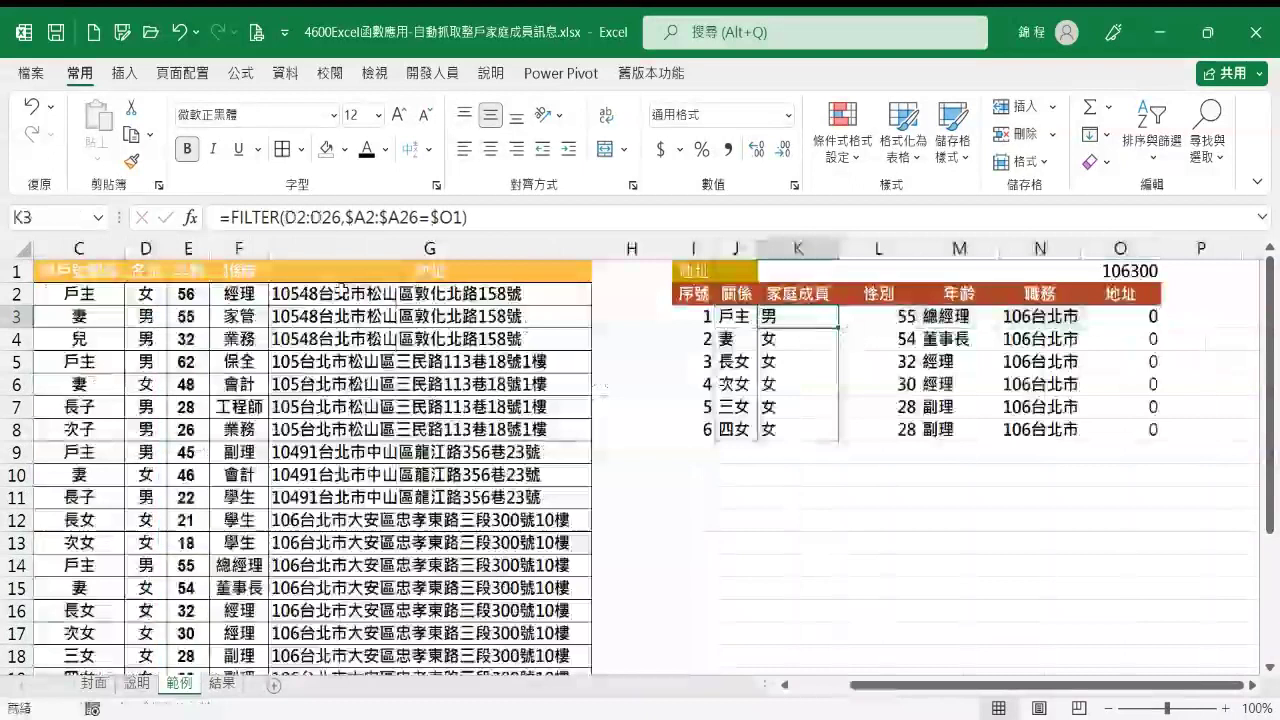
pyautogui.moveTo(912, 690); pyautogui.dragTo(856, 690)
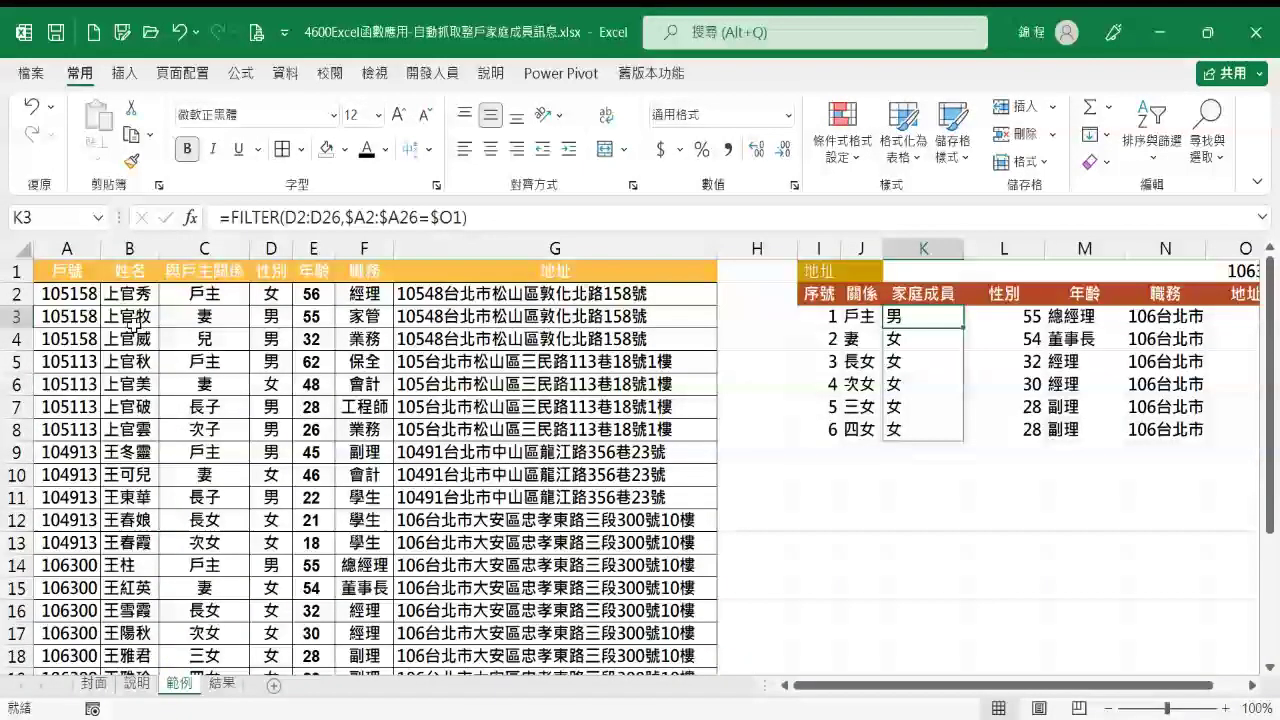
pyautogui.click(290, 217)
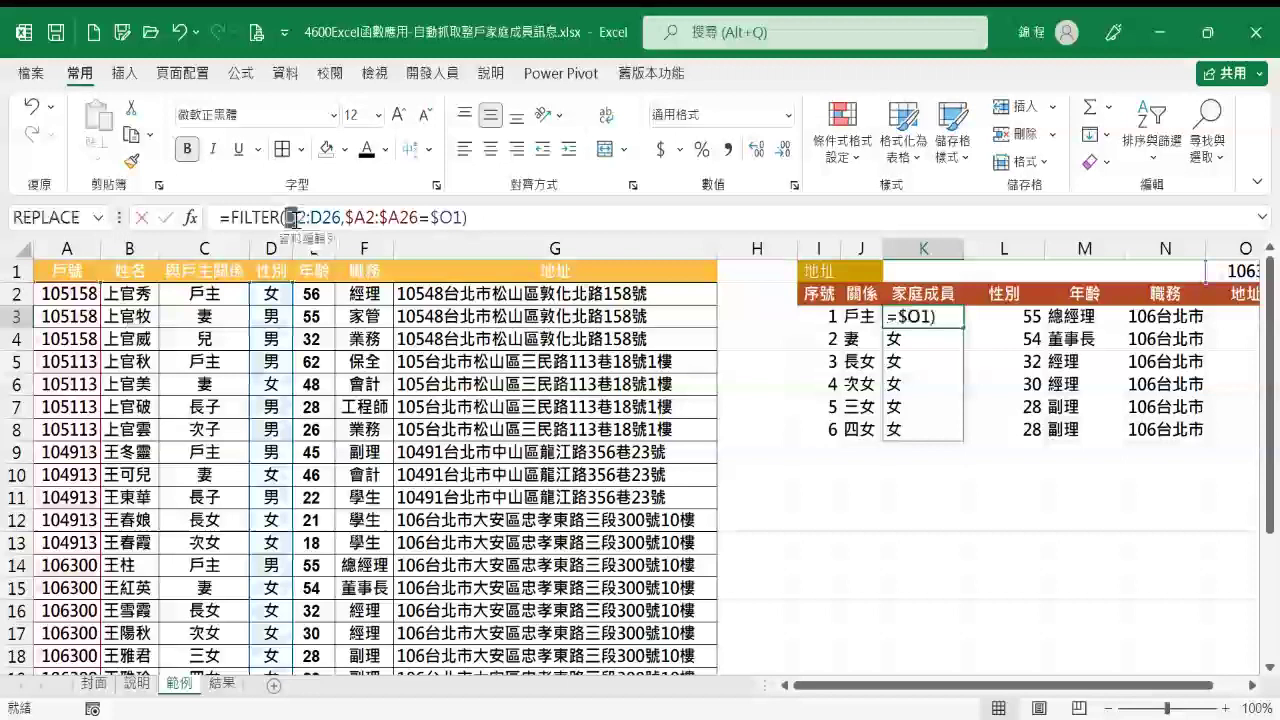
pyautogui.write('B')
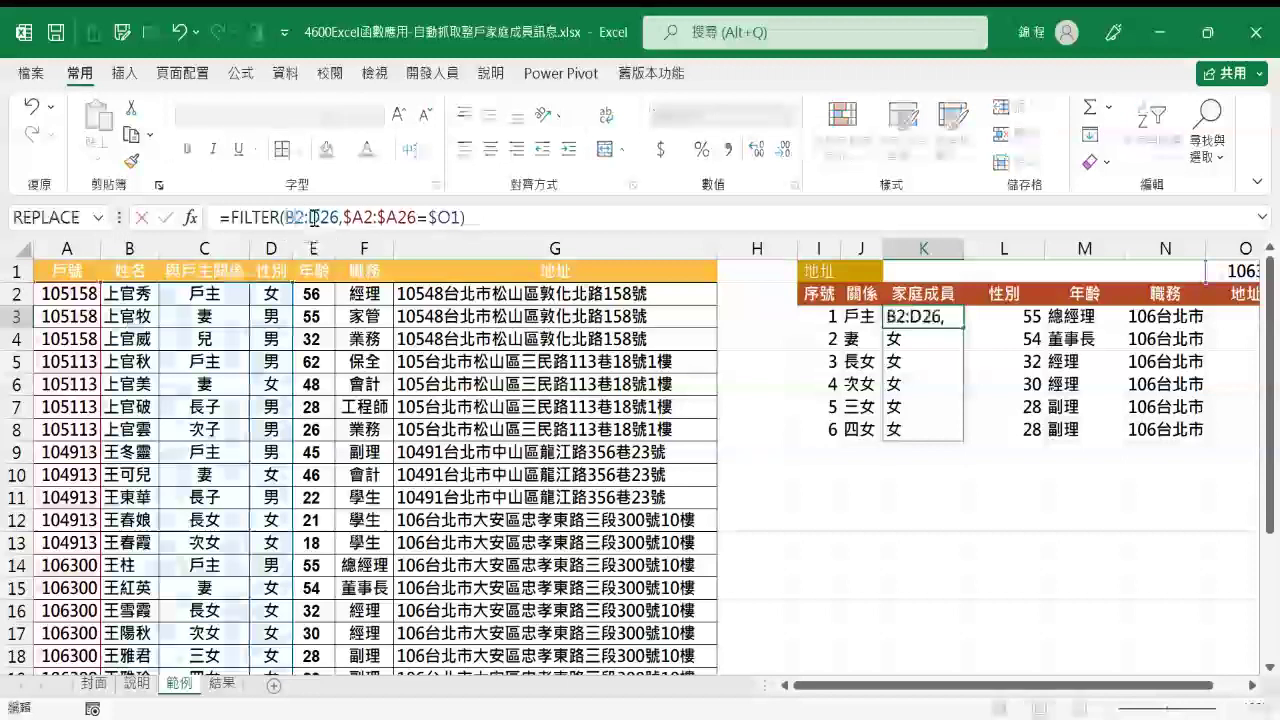
pyautogui.press('Tab')
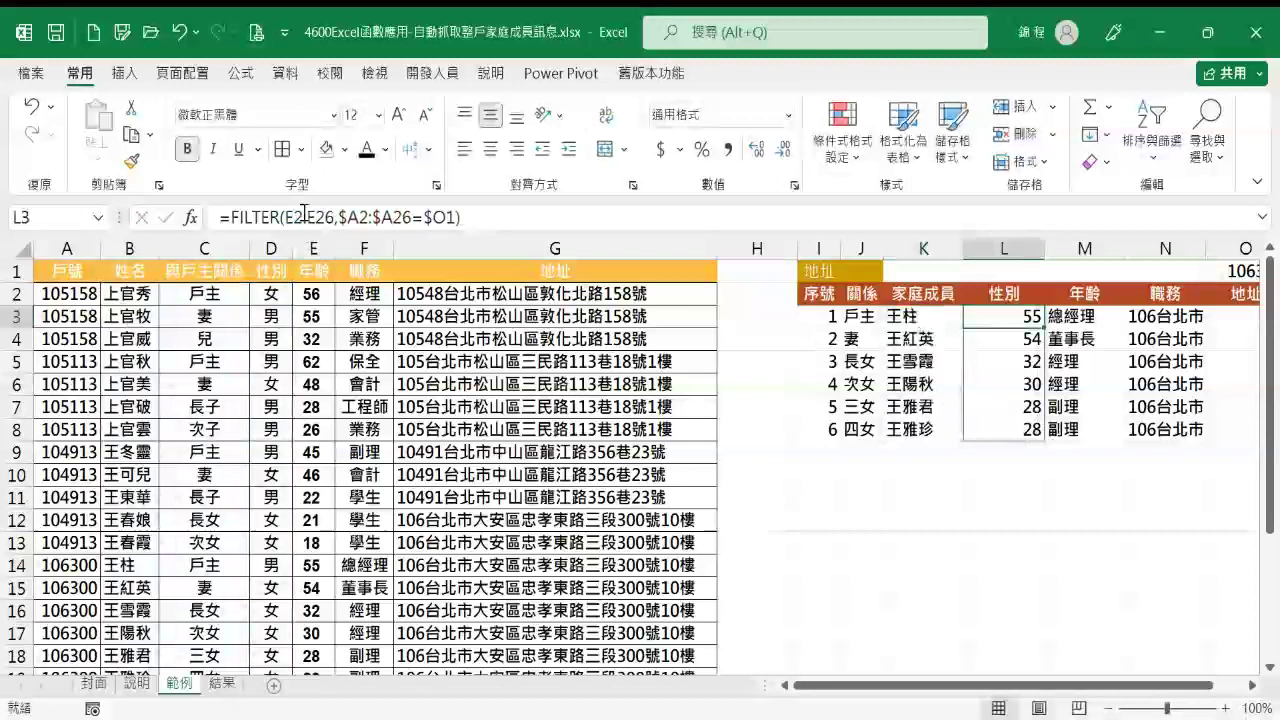
# Step: Set the returned range in L3's FILTER formula to D2:D26 for the gender column
pyautogui.click(287, 218)
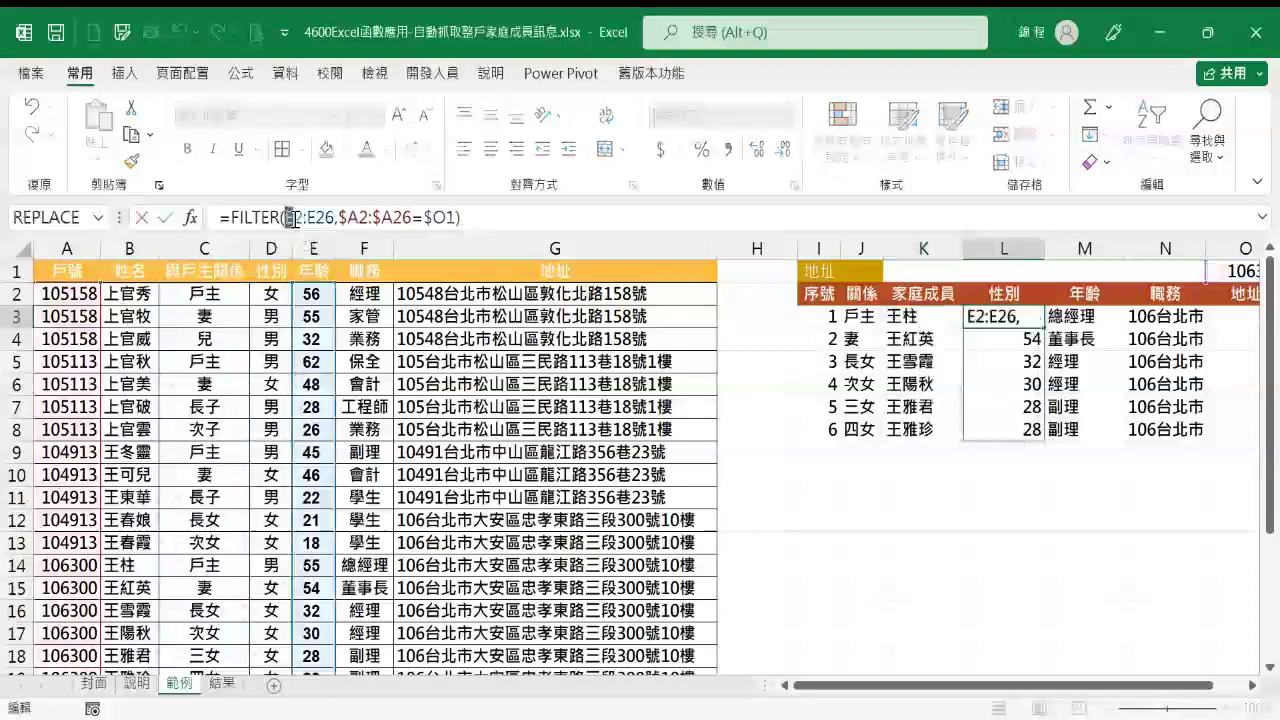
pyautogui.write('D')
pyautogui.moveTo(310, 220); pyautogui.dragTo(318, 218)
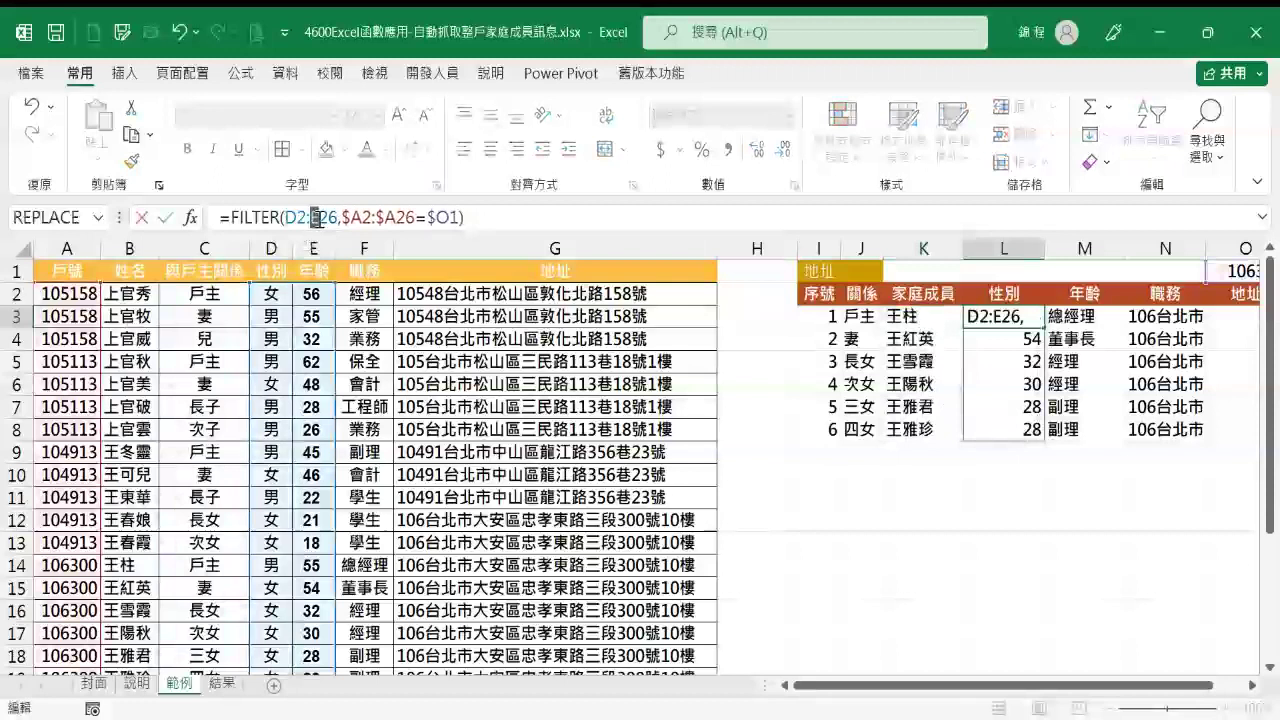
pyautogui.write('D')
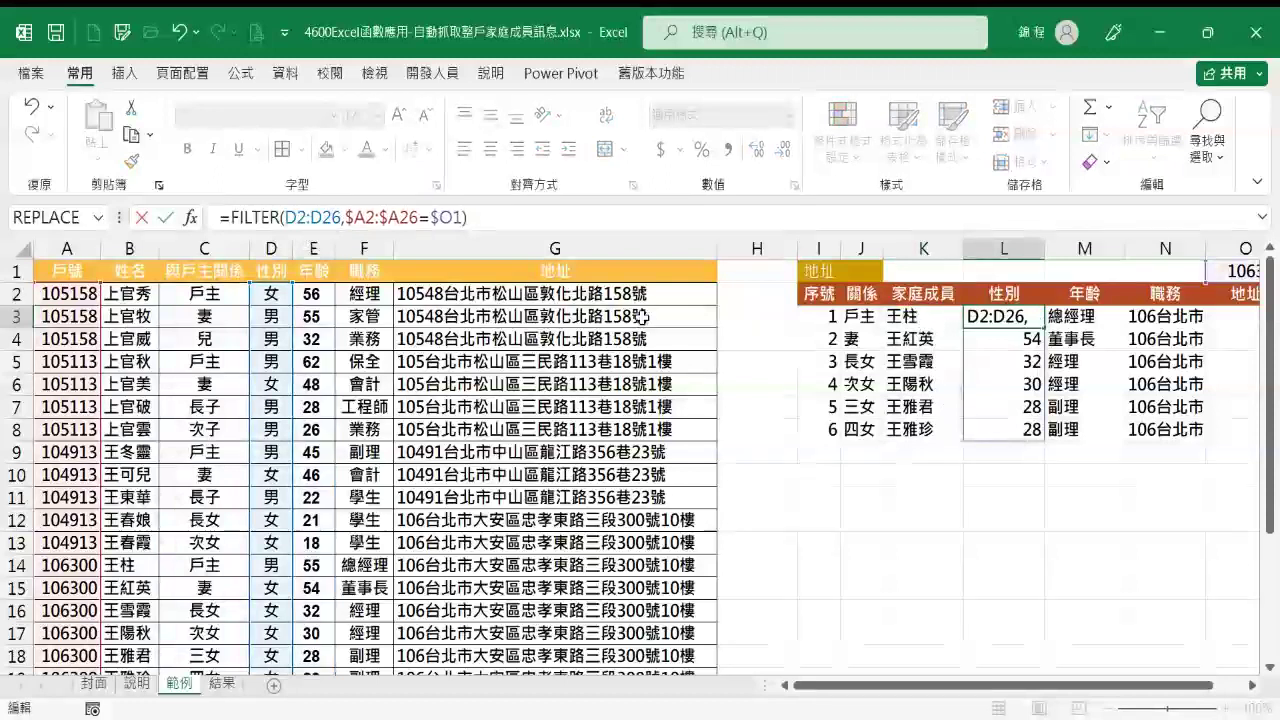
pyautogui.press('Tab')
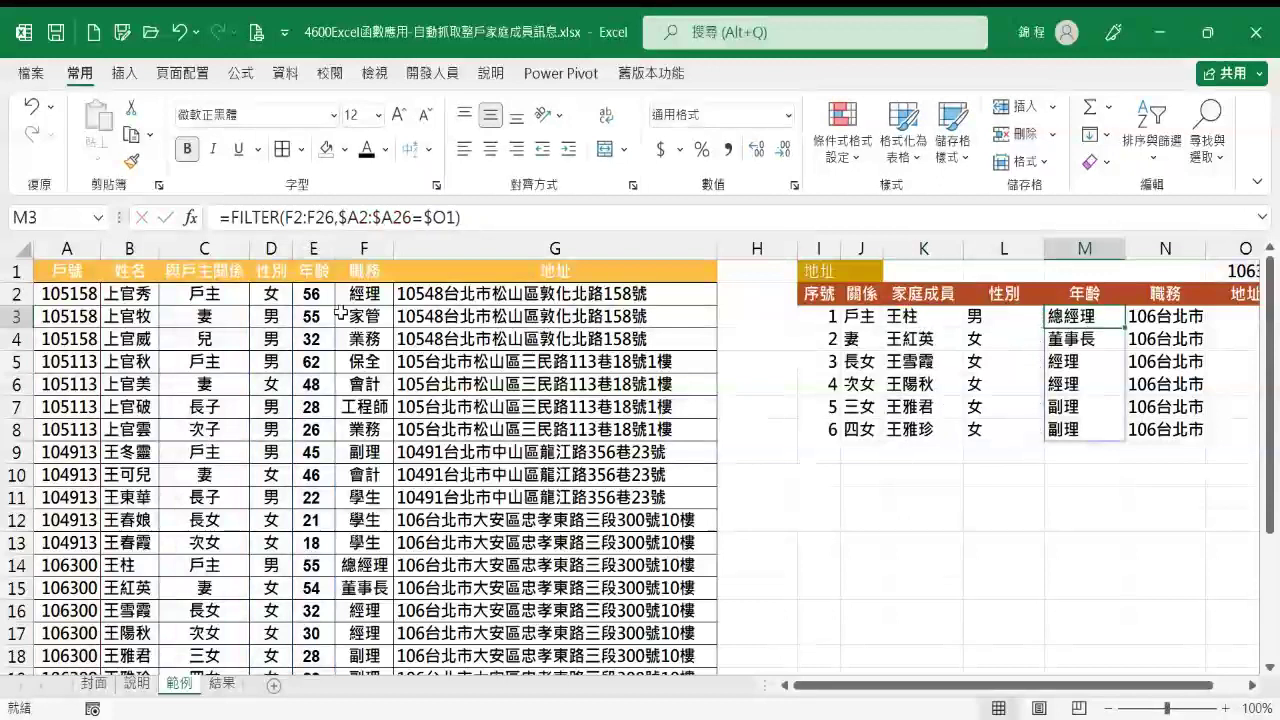
# Step: Set the returned range in M3's FILTER formula to E2:E26 for the age column
pyautogui.moveTo(284, 216); pyautogui.dragTo(311, 217)
pyautogui.write('ER(')
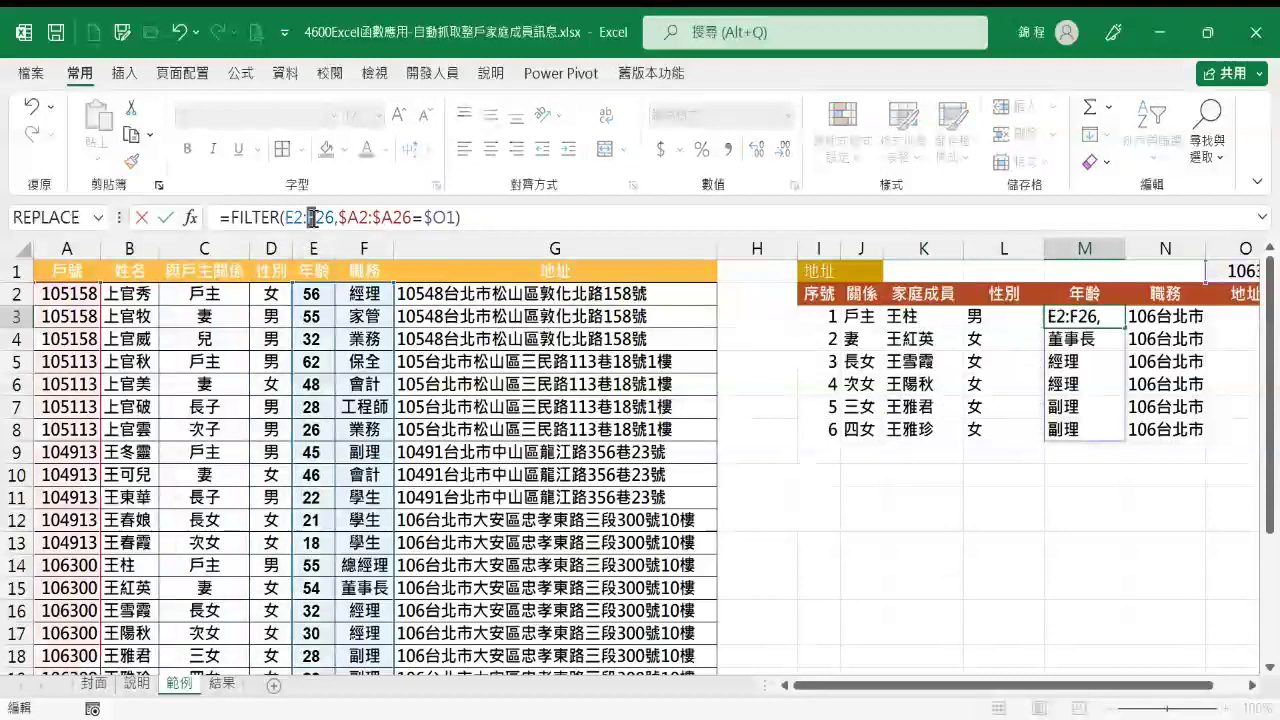
pyautogui.write('E')
pyautogui.press('Tab')
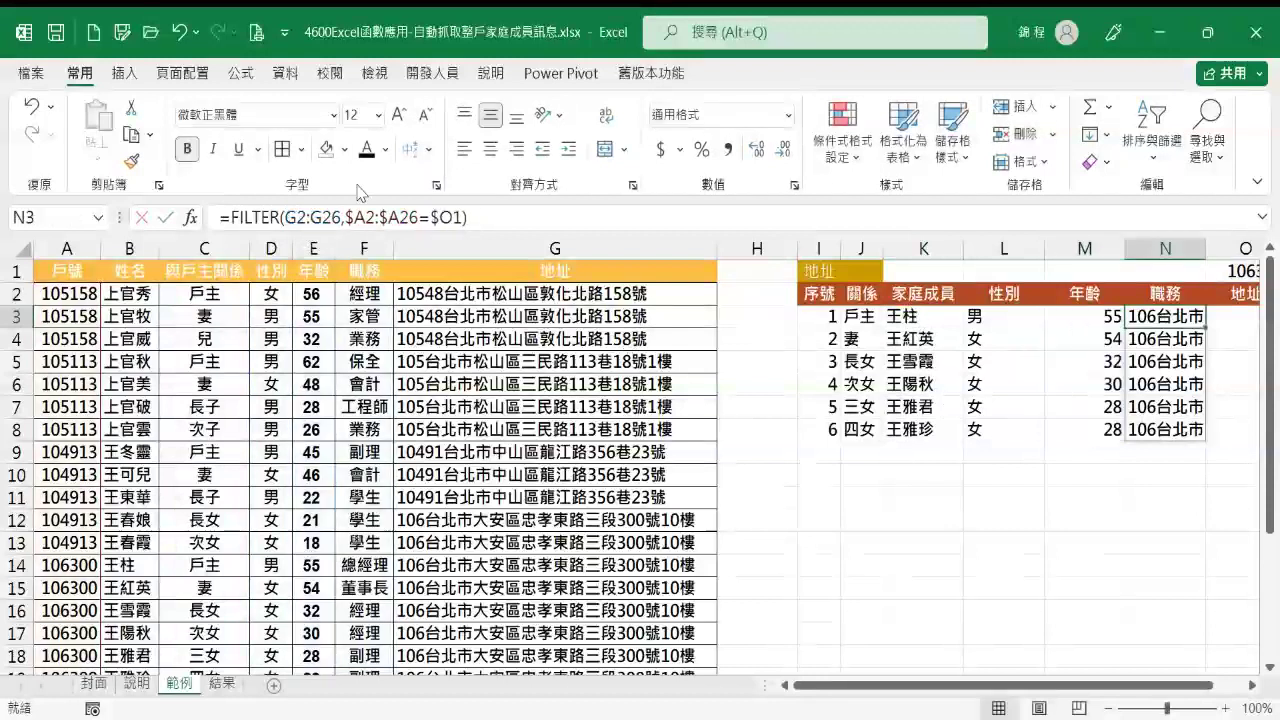
# Step: Set the returned range in N3's FILTER formula to F2:F26 for the job title column
pyautogui.click(287, 217)
pyautogui.press('BackSpace')
pyautogui.write('F')
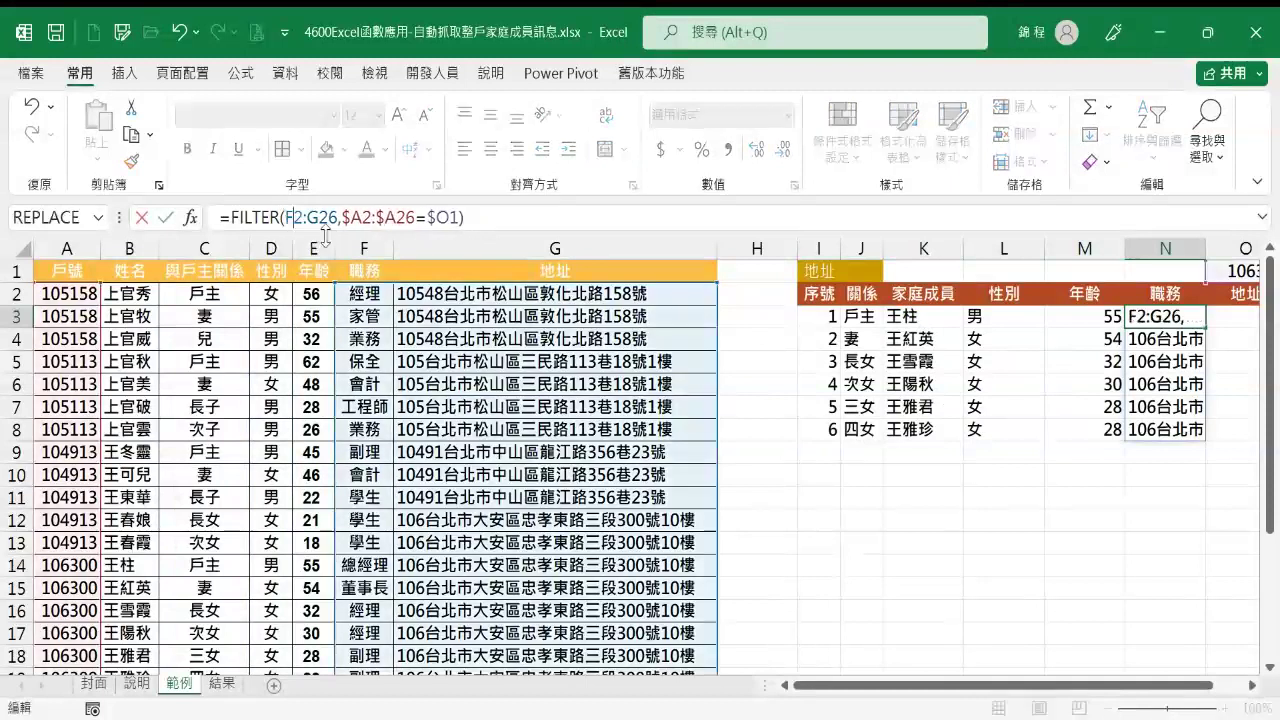
pyautogui.click(305, 220)
pyautogui.press('Delete')
pyautogui.write('F')
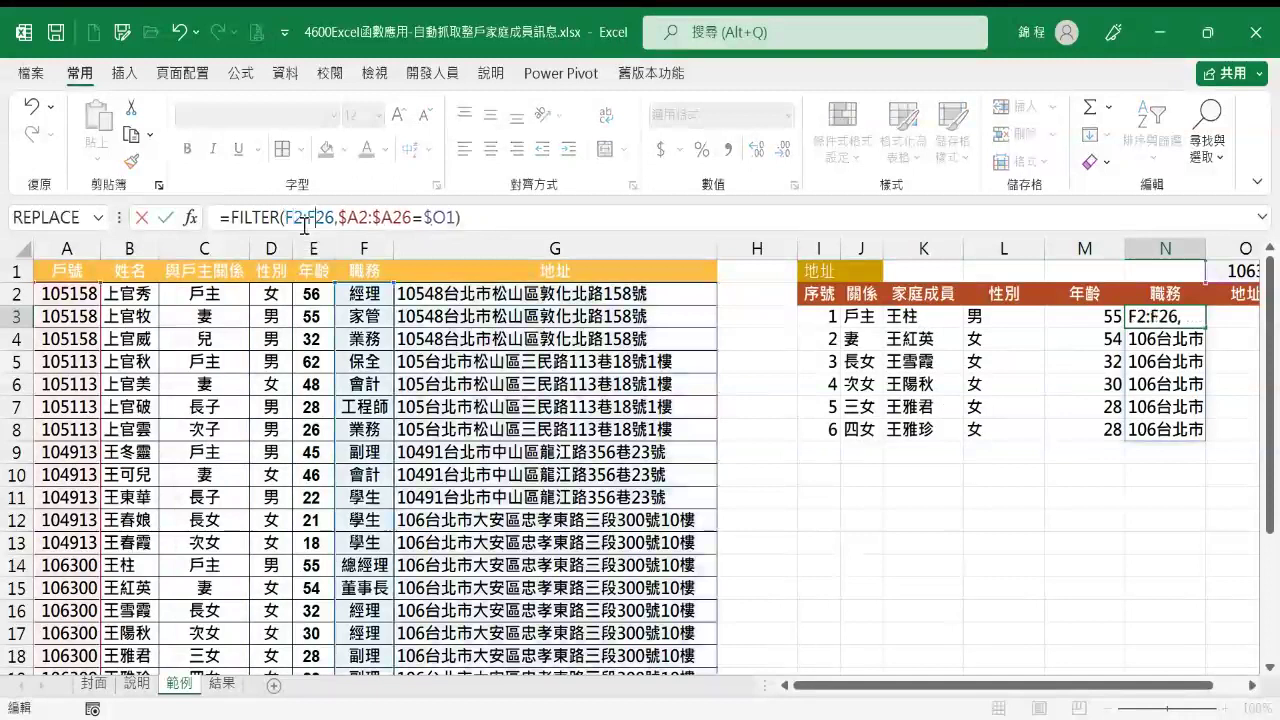
pyautogui.press('Tab')
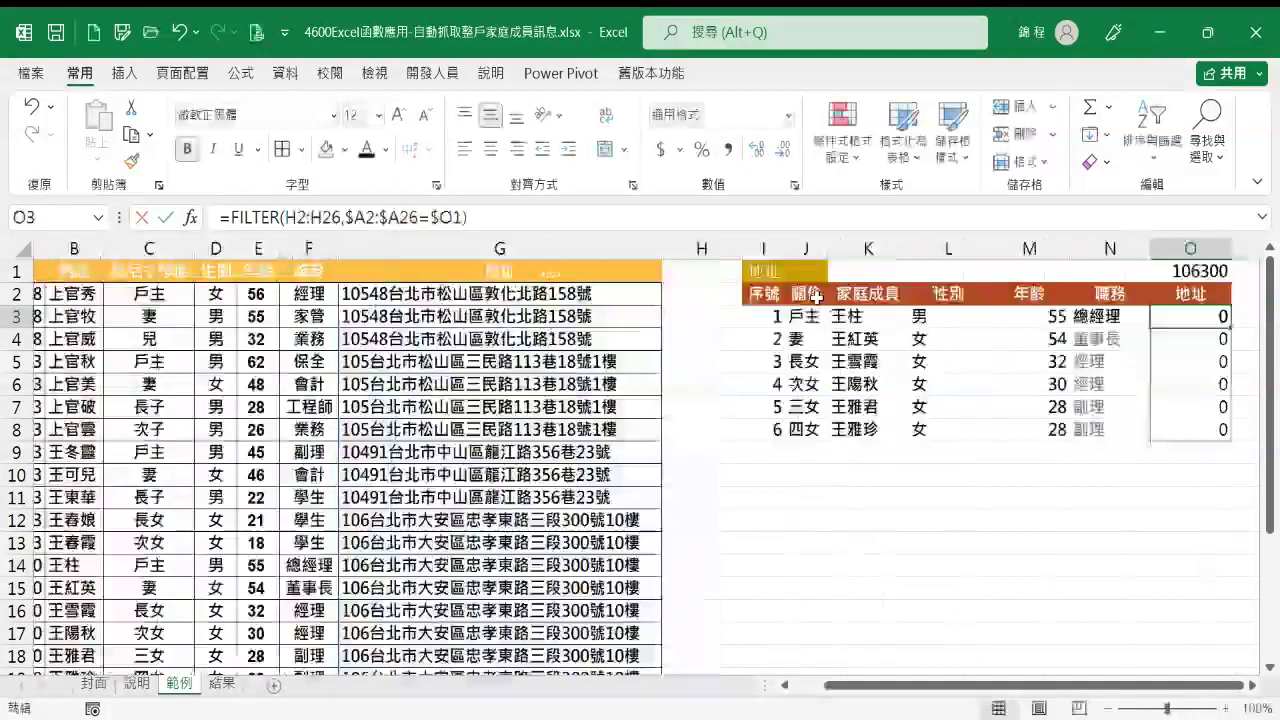
# Step: Set the returned range in O3's FILTER formula to G2:G26 for the address column
pyautogui.click(287, 217)
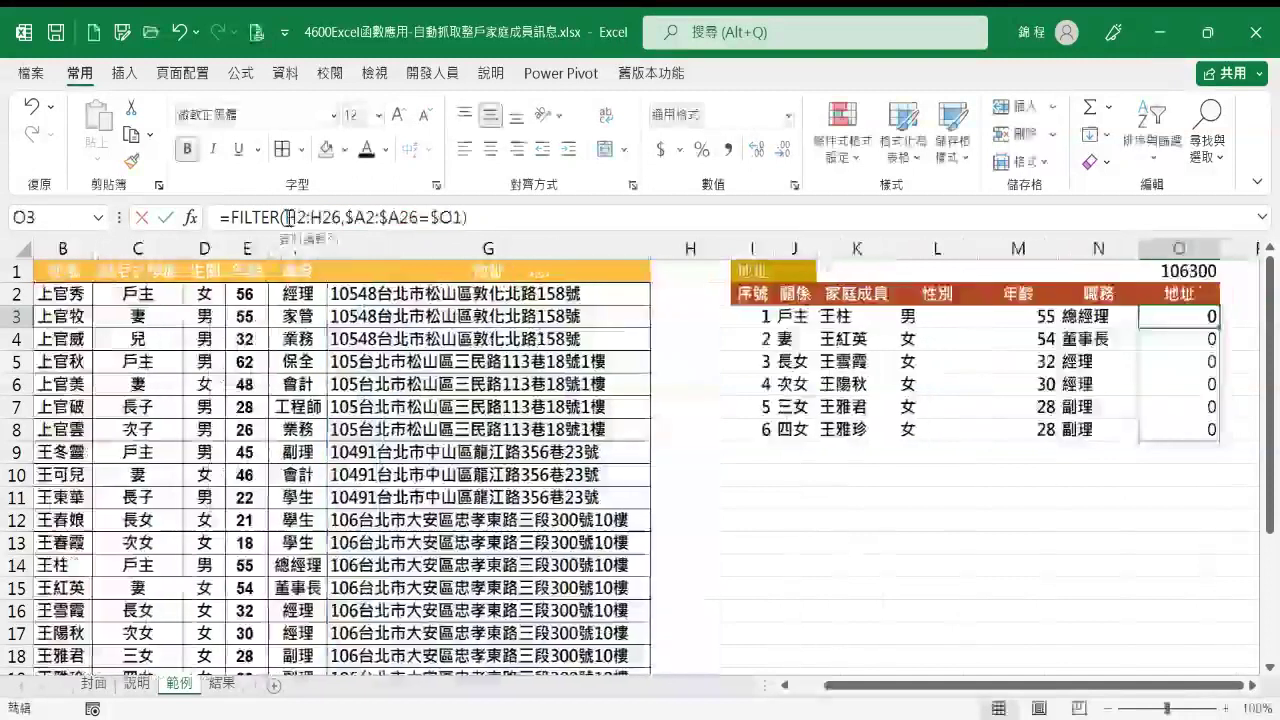
pyautogui.press('Delete')
pyautogui.write('G')
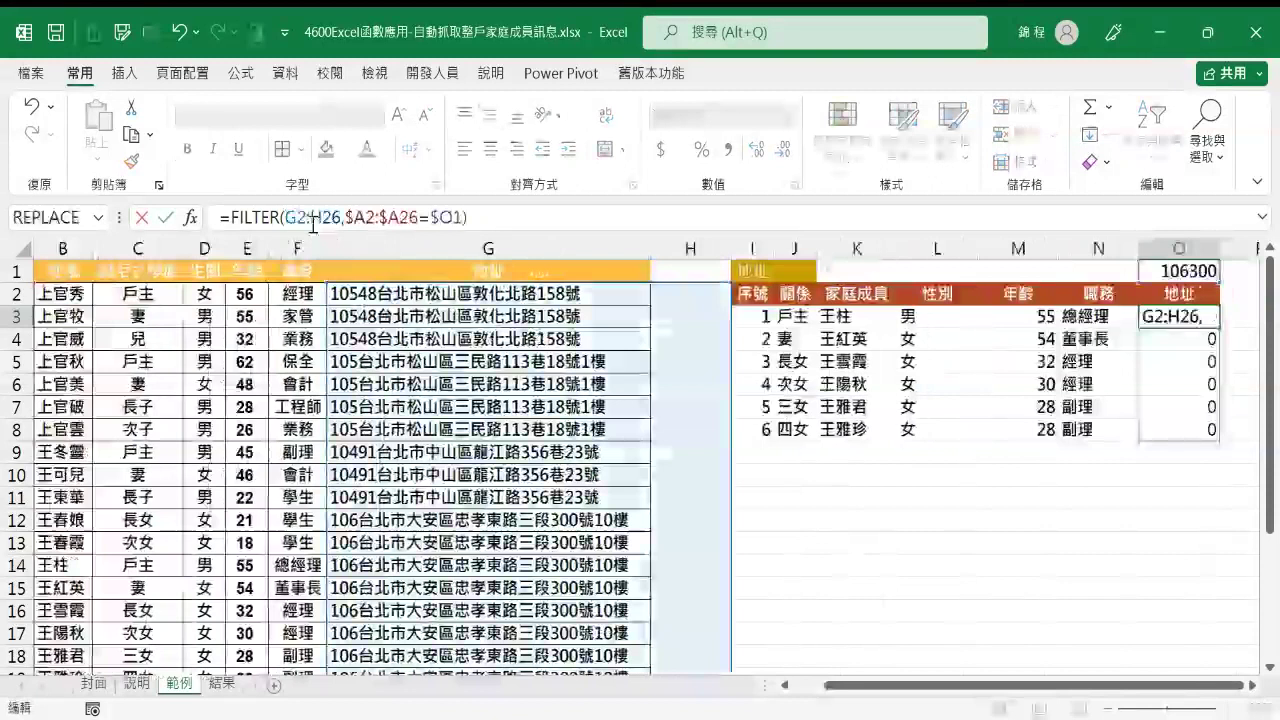
pyautogui.press('Delete')
pyautogui.write('G')
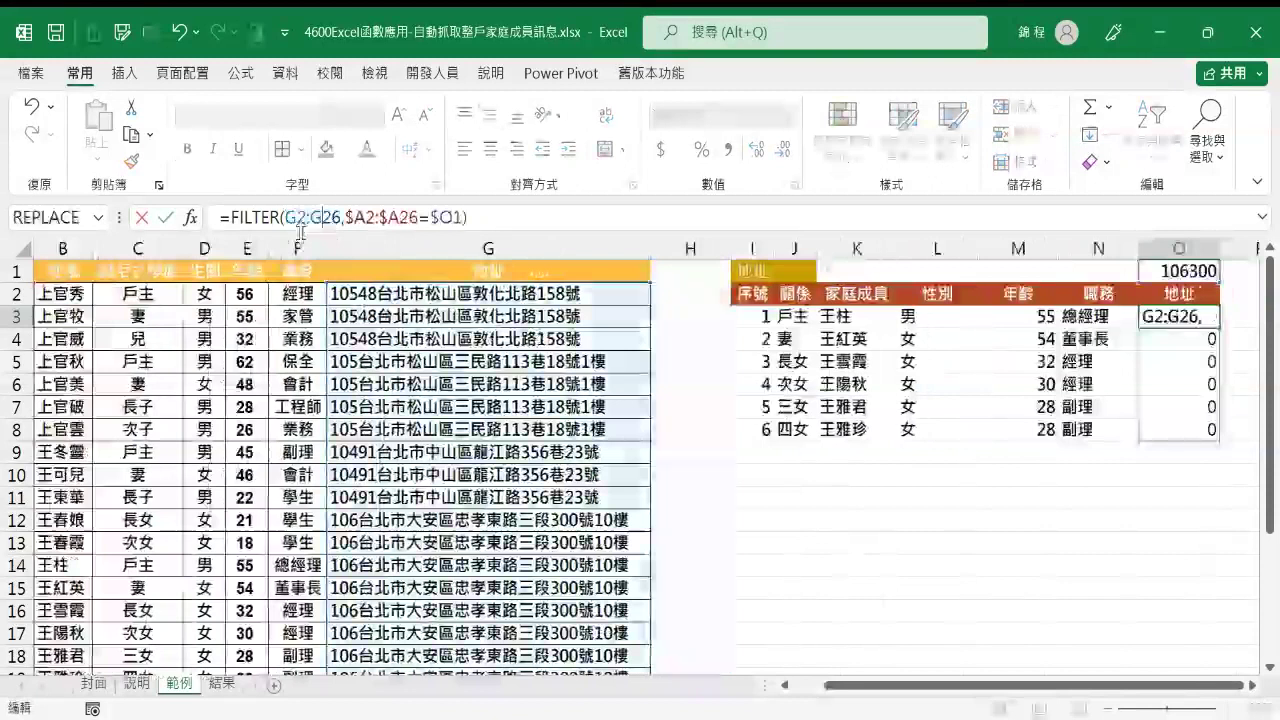
pyautogui.press('Tab')
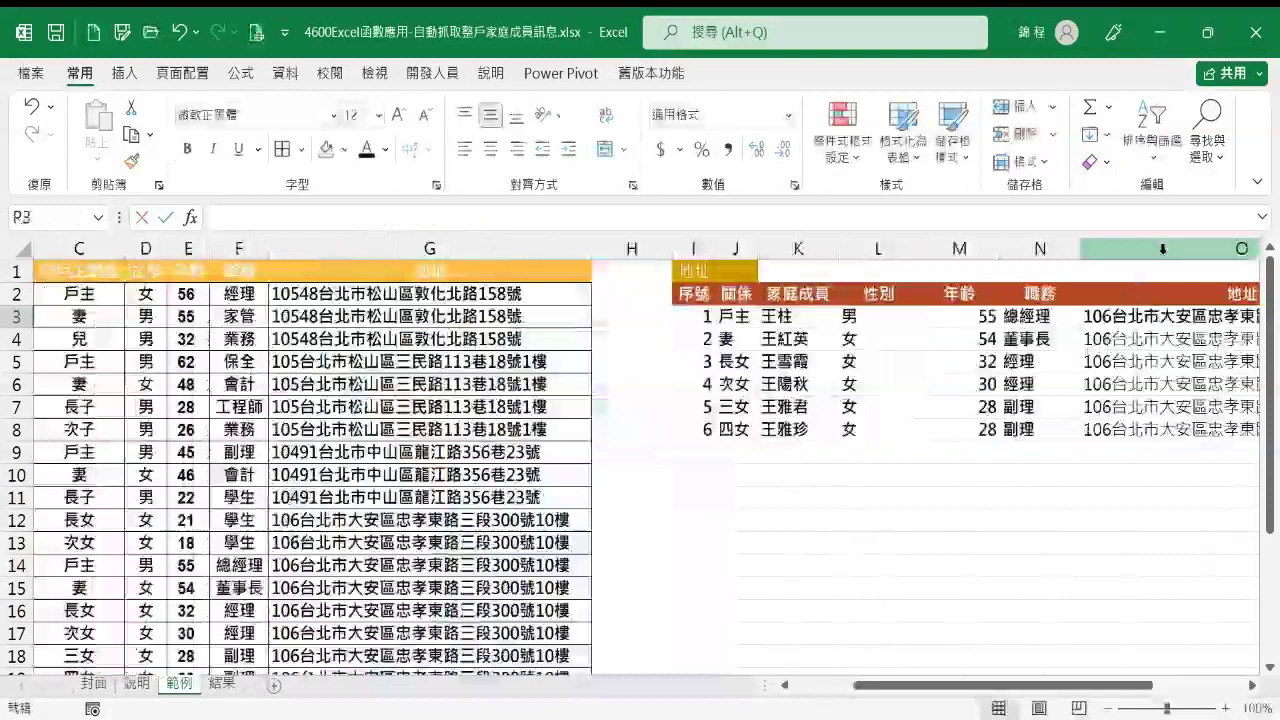
# Step: Copy the cell formatting of O3 onto the address cells O4:O8
pyautogui.press('Left')
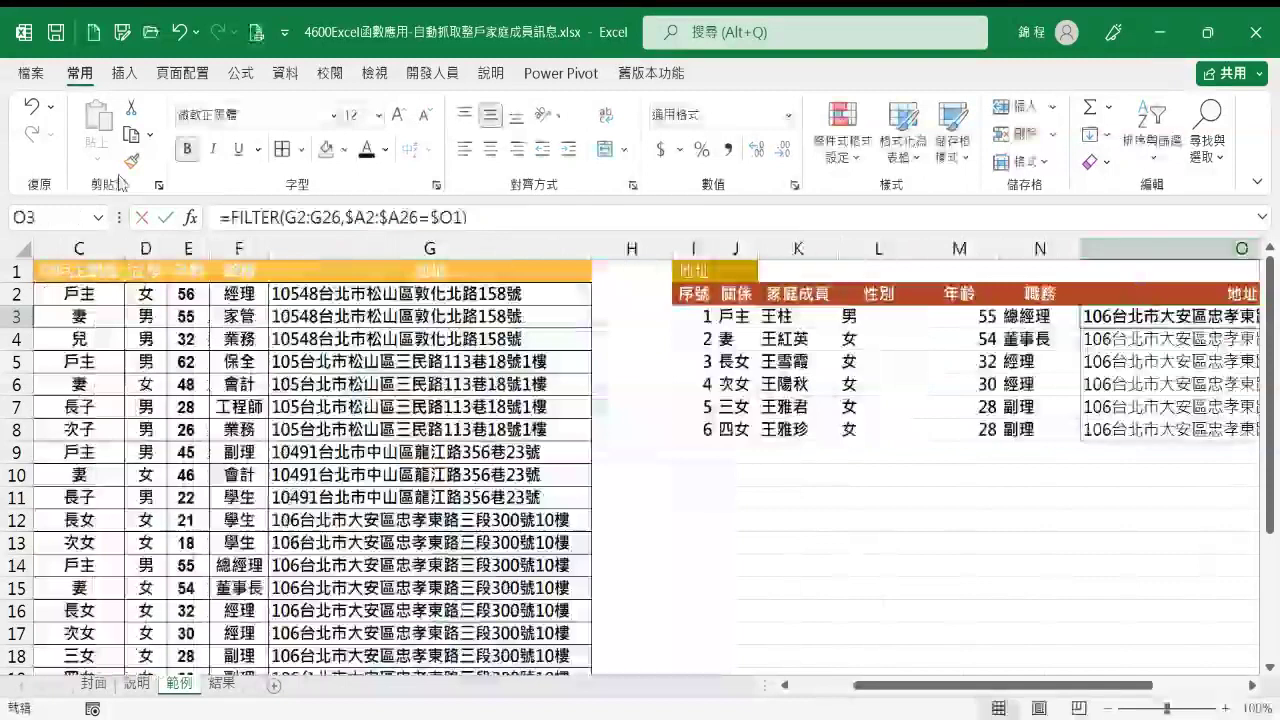
pyautogui.click(131, 161)
pyautogui.moveTo(1150, 338); pyautogui.dragTo(1143, 432)
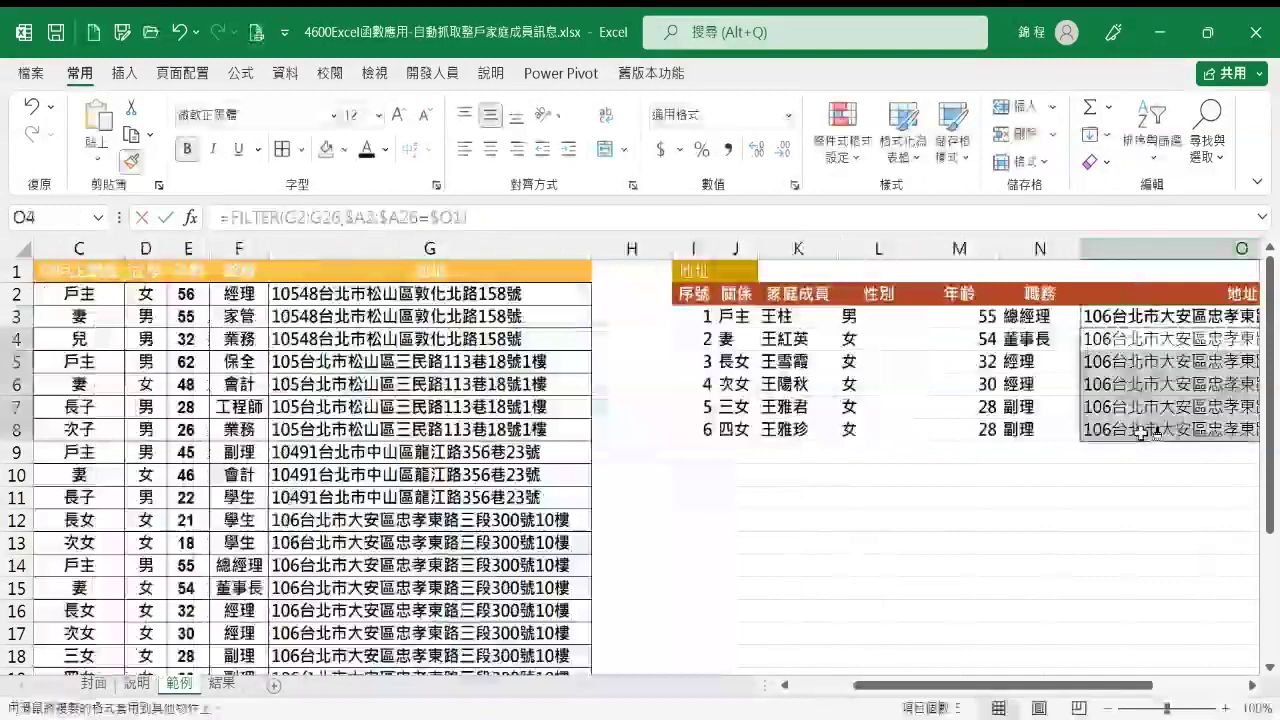
# Step: Auto-fit the widths of the gender and age columns L and M to their contents
pyautogui.moveTo(952, 686); pyautogui.dragTo(929, 686)
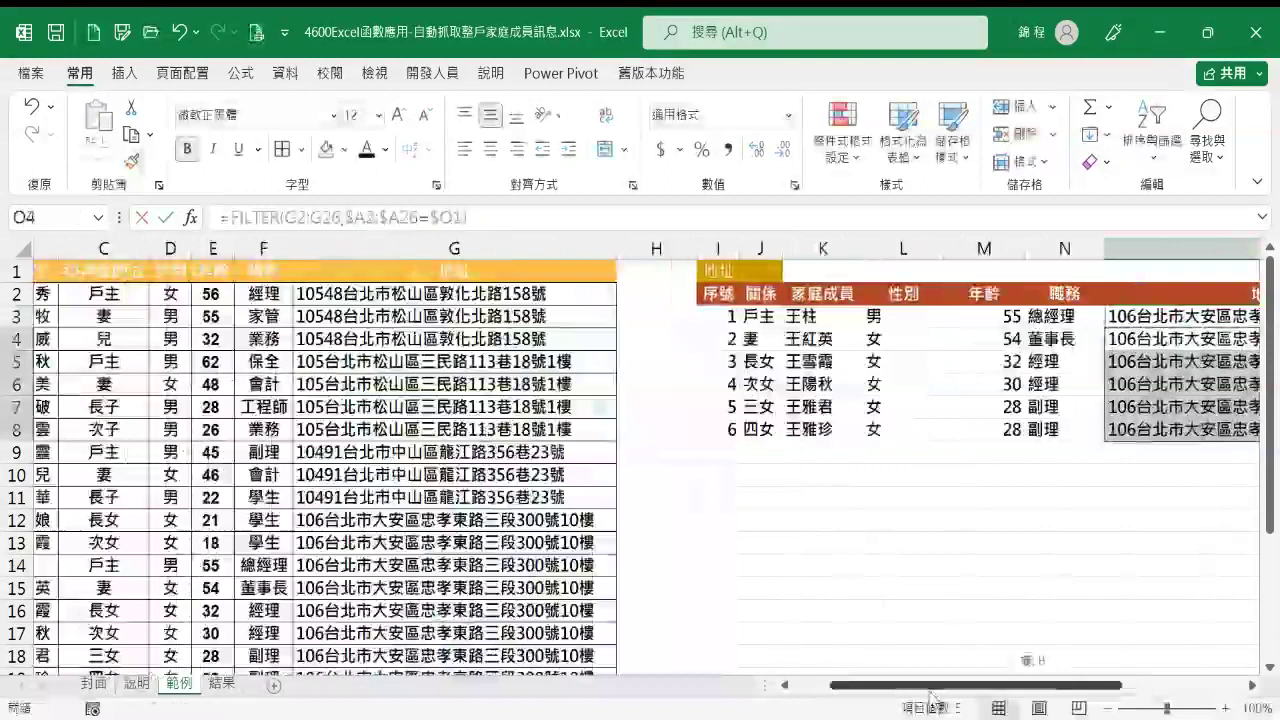
pyautogui.hscroll(-2, 929, 697)
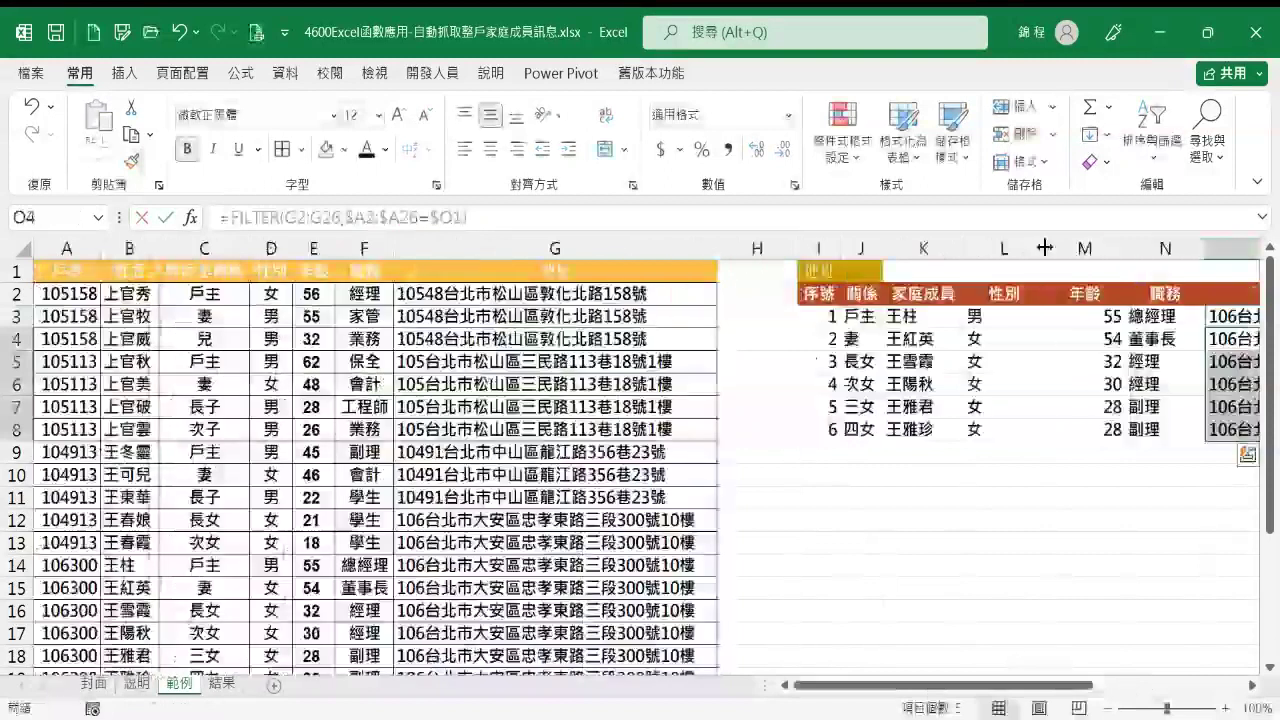
pyautogui.doubleClick(1044, 248)
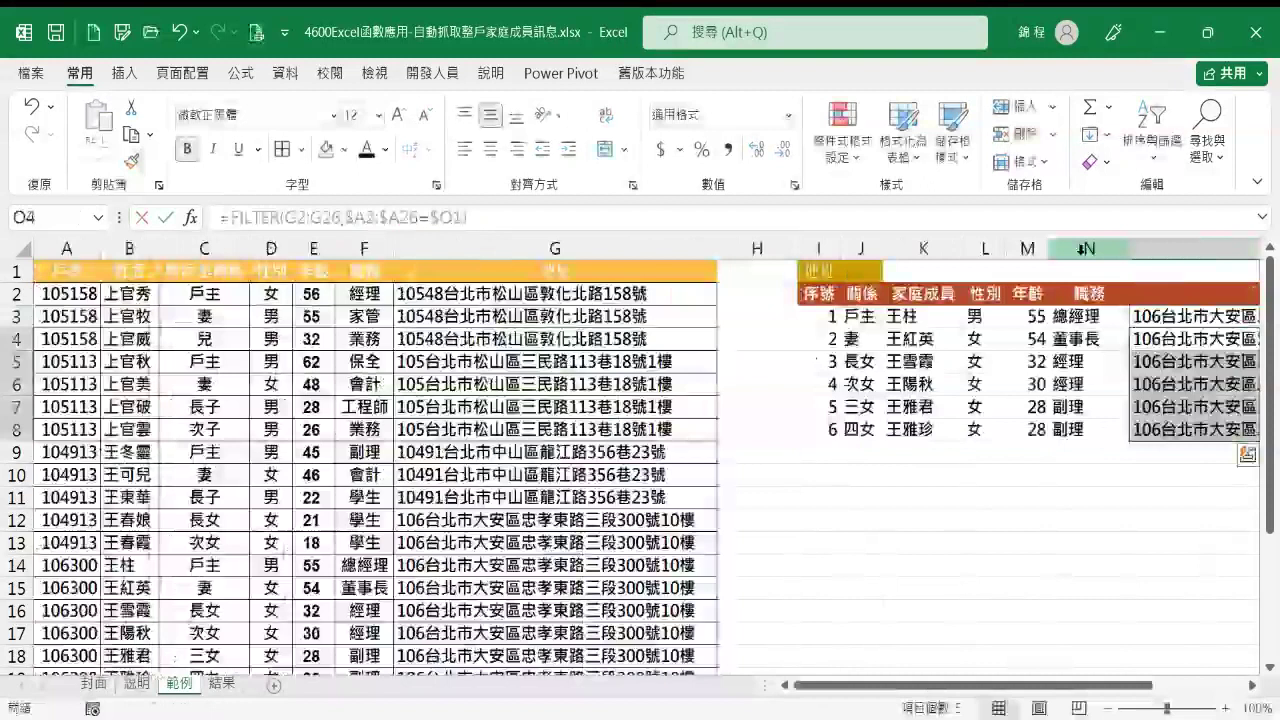